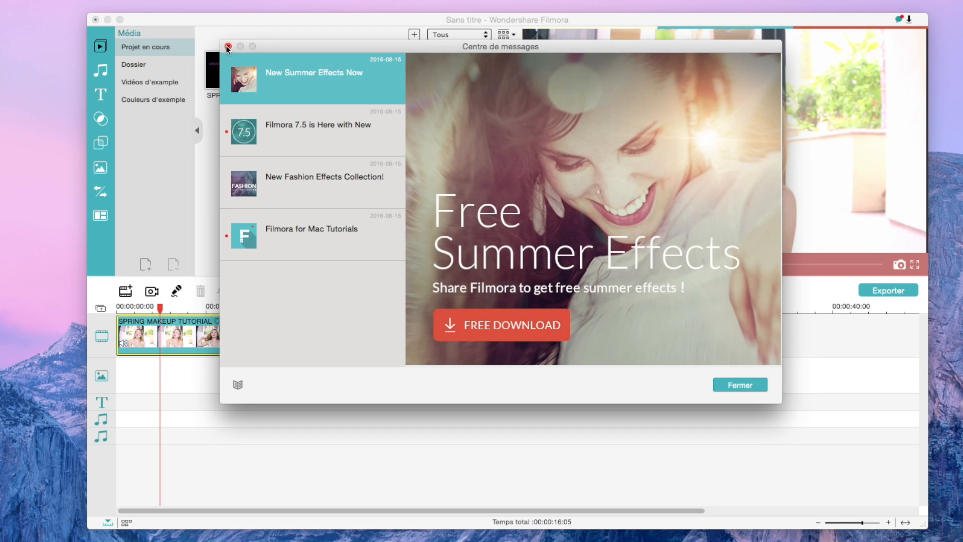
- Close the message centre, then examine the Filmora for Mac license options on the Wondershare website's purchase page
left_click(228, 46)
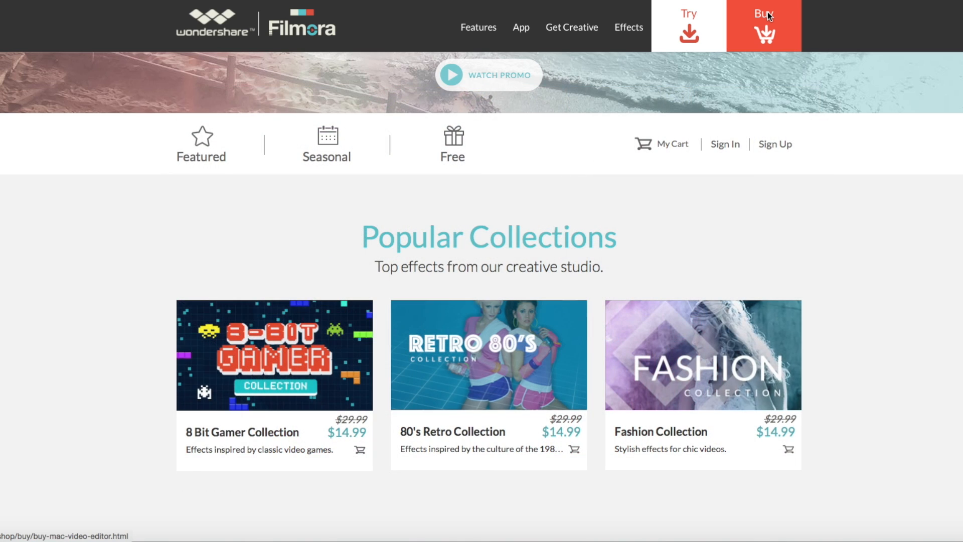
left_click(767, 12)
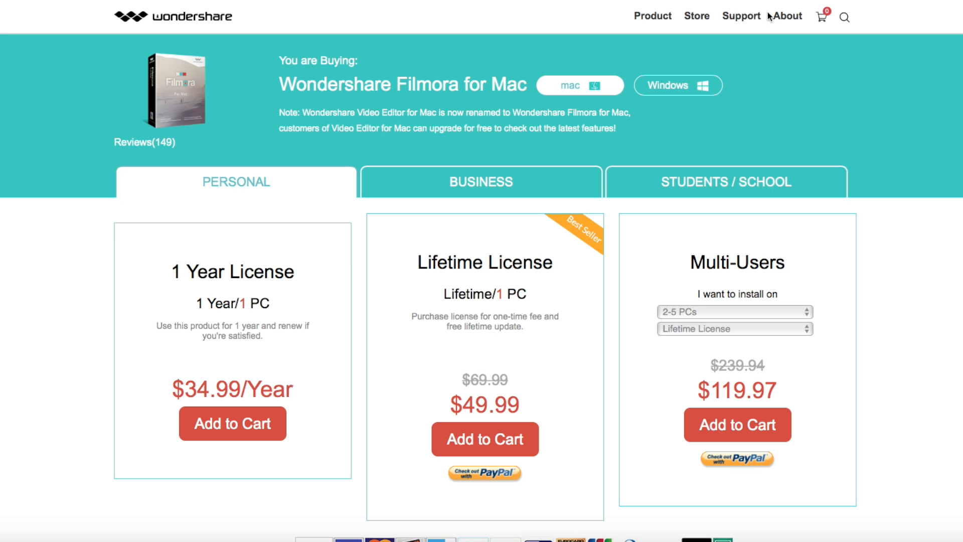
scroll(651, 154, "down", 5)
scroll(381, 133, "up", 3)
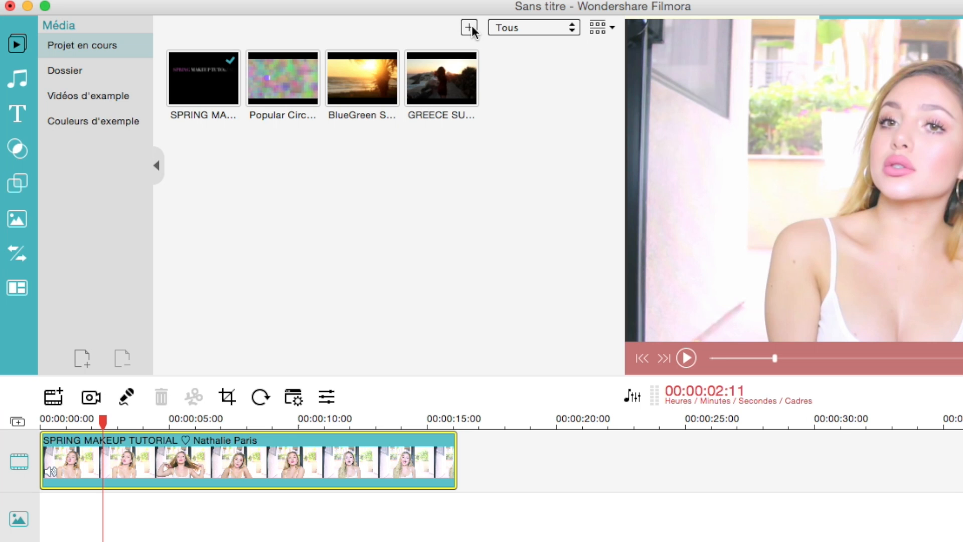
- Place the BlueGreen Screen Transition Pack1 clip after the SPRING MAKEUP TUTORIAL clip on the video track and scrub through it
left_click(471, 29)
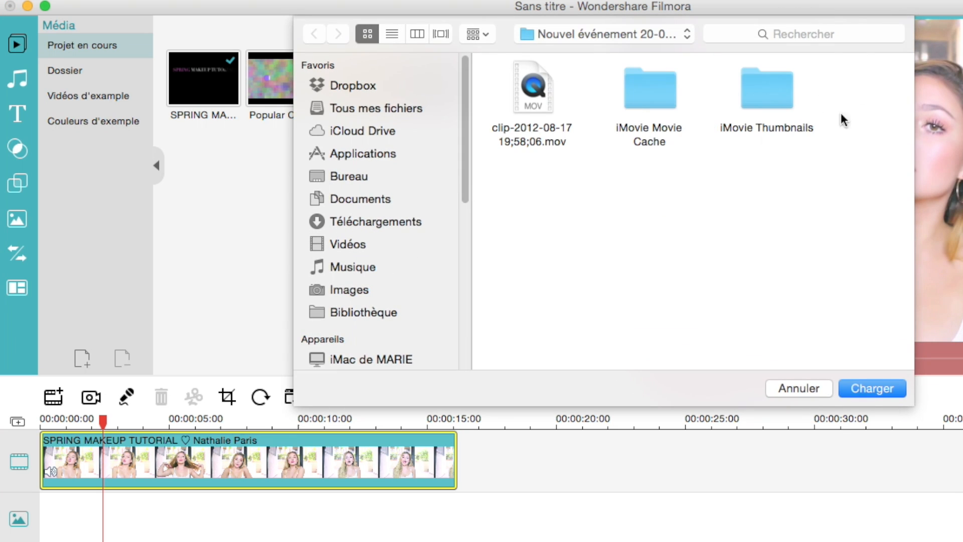
left_click(789, 387)
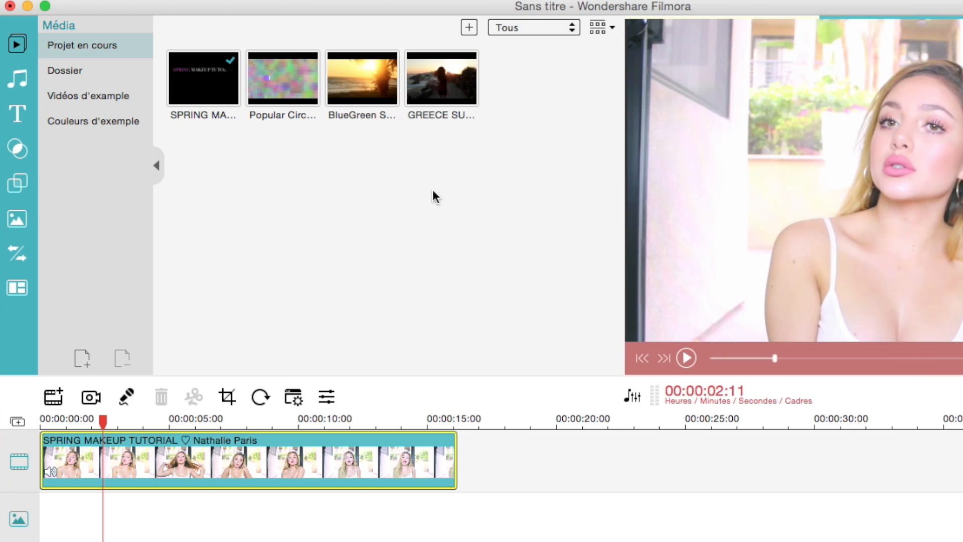
left_click(213, 68)
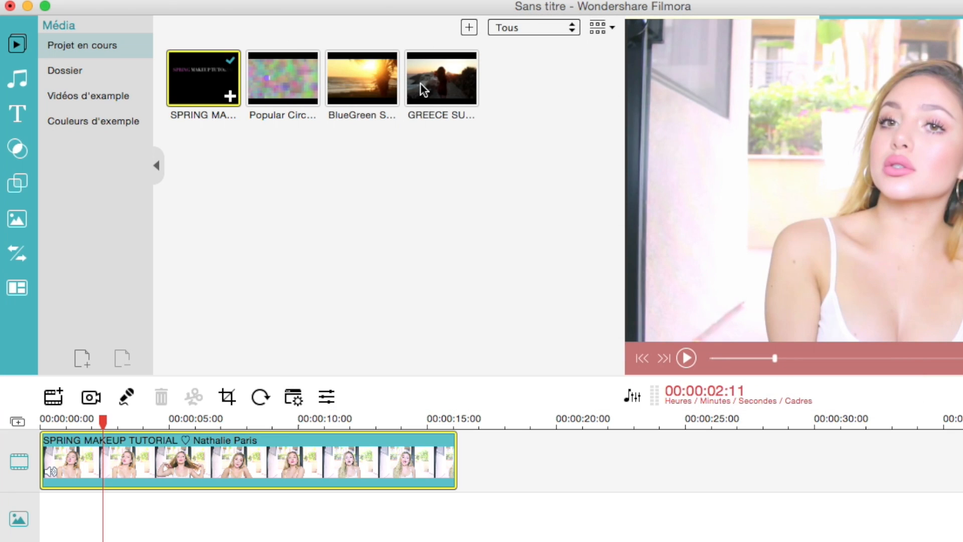
left_click(362, 77)
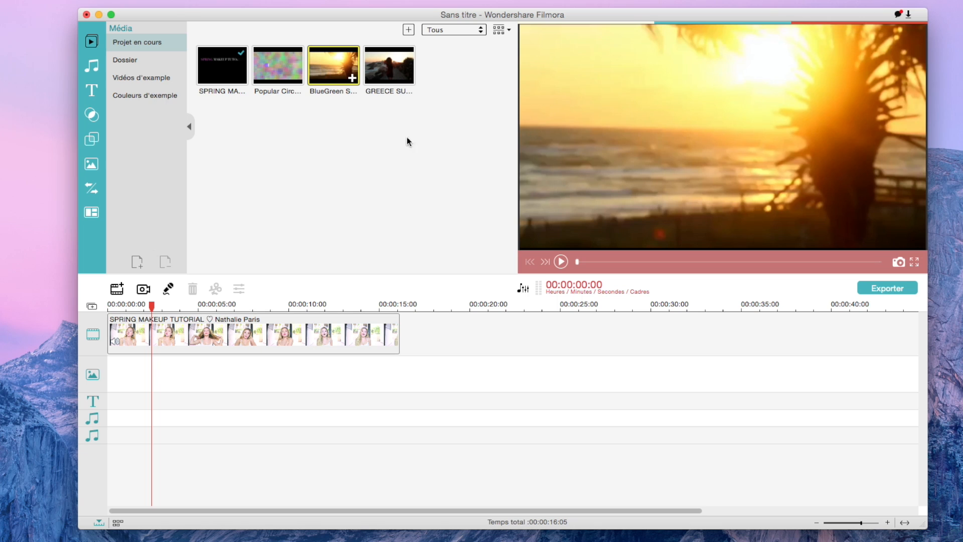
left_click_drag(407, 141, 450, 349)
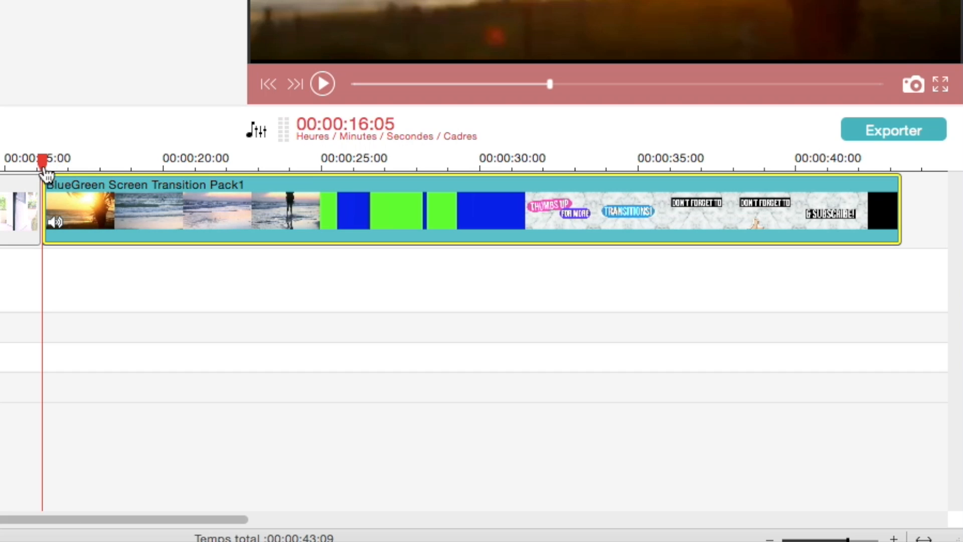
left_click_drag(400, 308, 578, 321)
left_click_drag(352, 188, 106, 197)
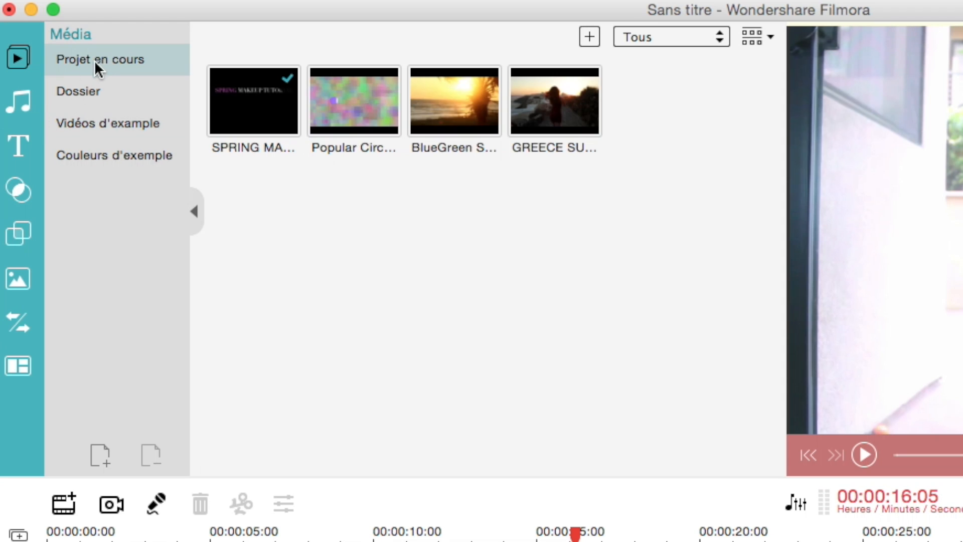
- Look through all tracks and sound effects available in the music library
left_click(18, 100)
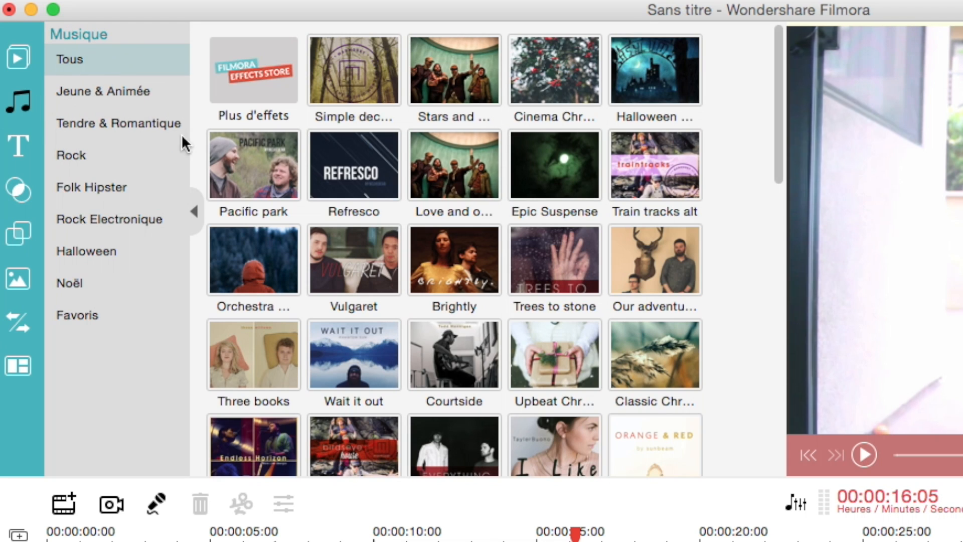
scroll(269, 140, "down", 10)
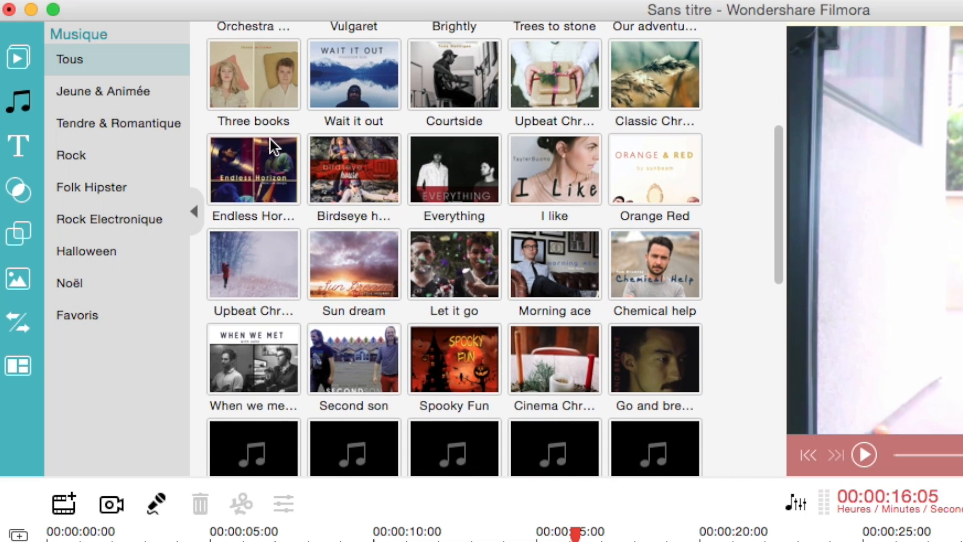
scroll(269, 140, "down", 3)
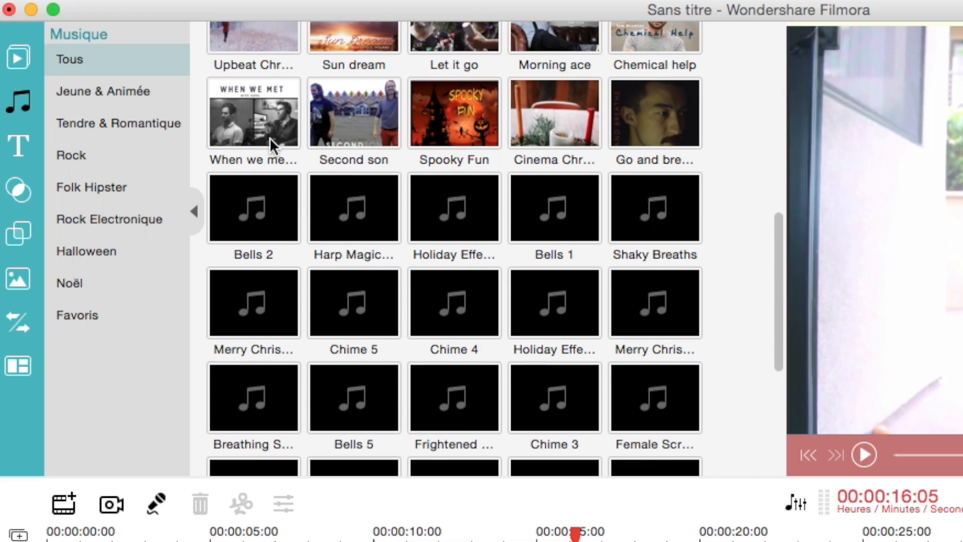
scroll(269, 140, "down", 3)
scroll(270, 143, "down", 3)
scroll(269, 143, "up", 15)
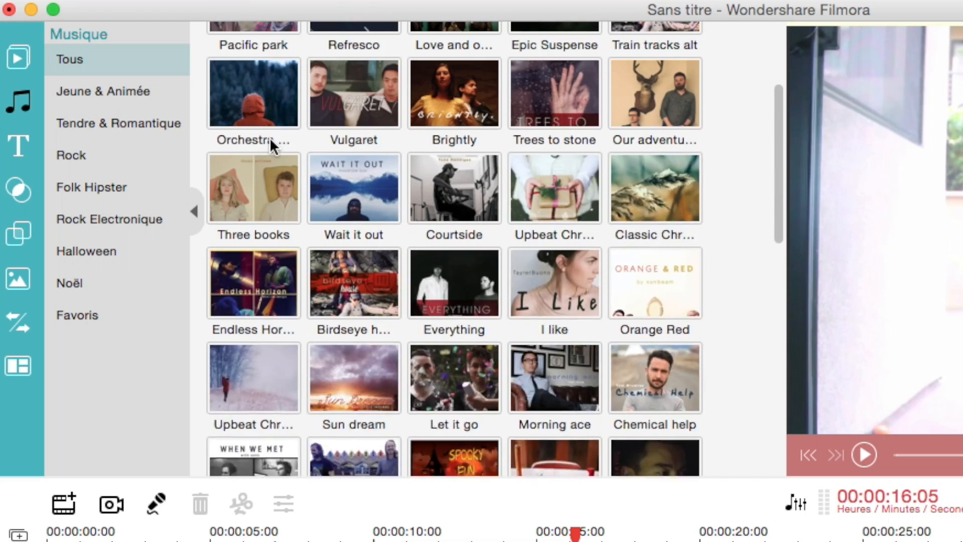
- Look through the title templates and preview one of the Retro Badge titles
left_click(21, 146)
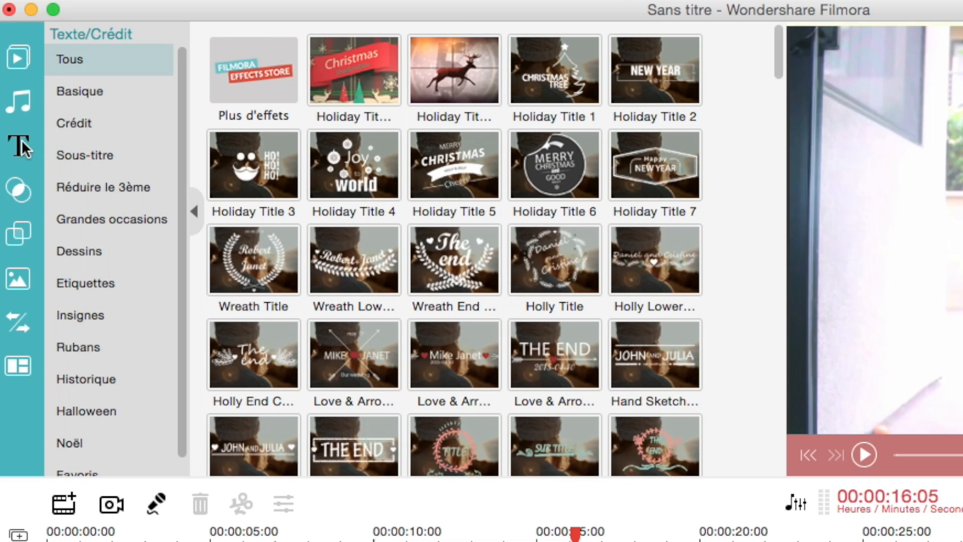
scroll(536, 175, "down", 5)
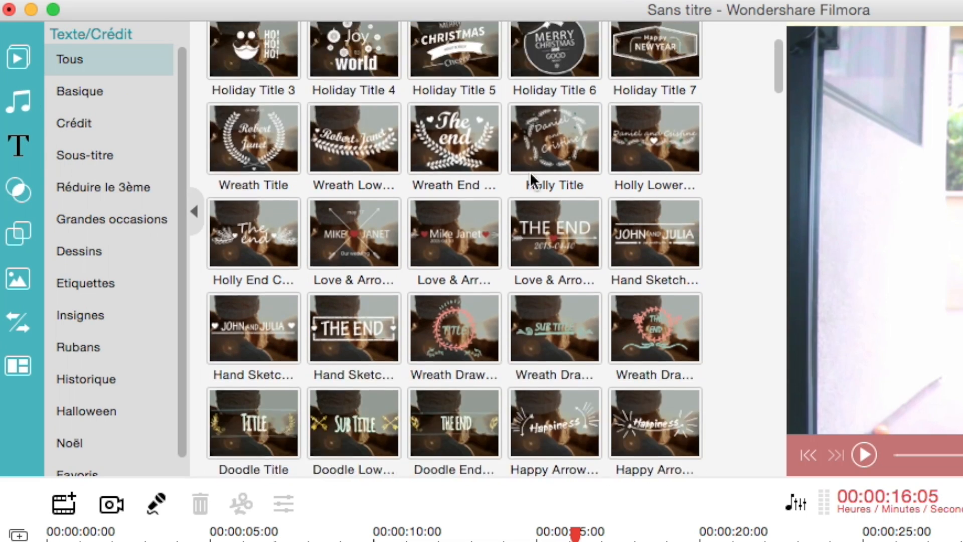
scroll(529, 178, "down", 6)
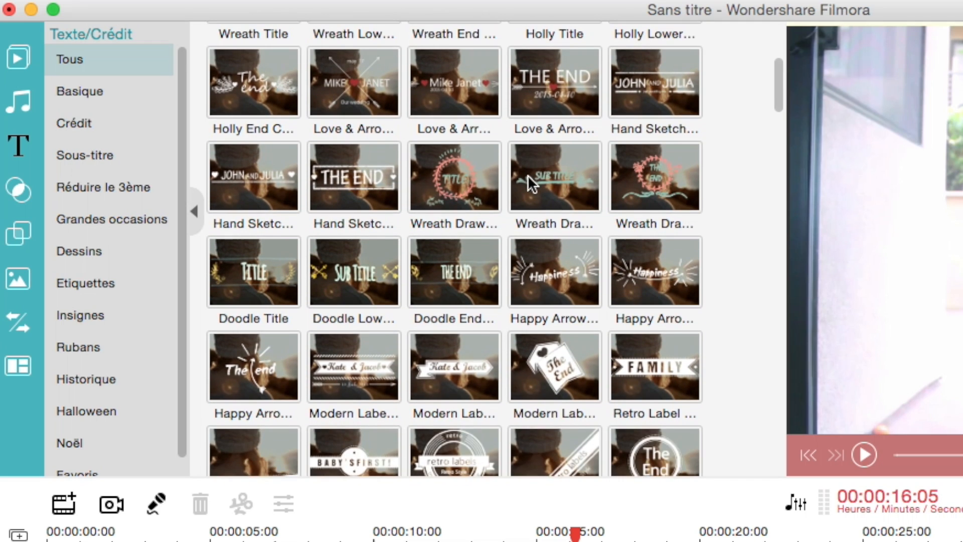
scroll(528, 174, "down", 1)
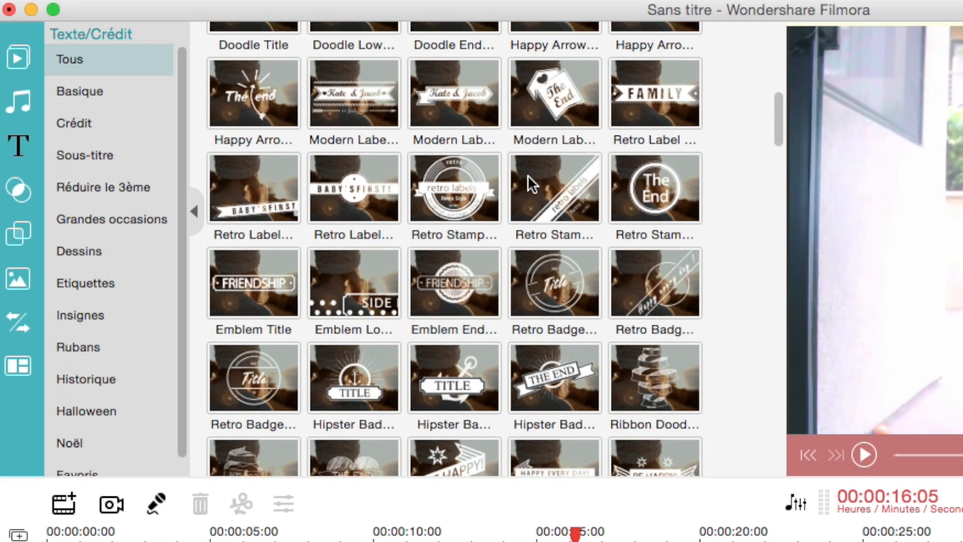
left_click(279, 378)
scroll(279, 378, "down", 2)
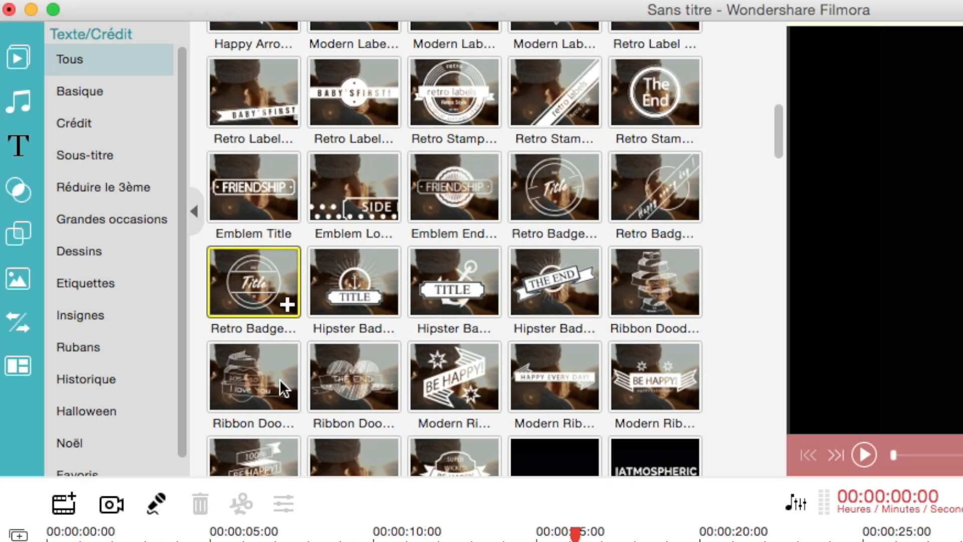
- Add the Modern 1 title at the start of the text track and scrub through it over the video
scroll(373, 347, "down", 4)
scroll(380, 331, "down", 2)
left_click(440, 302)
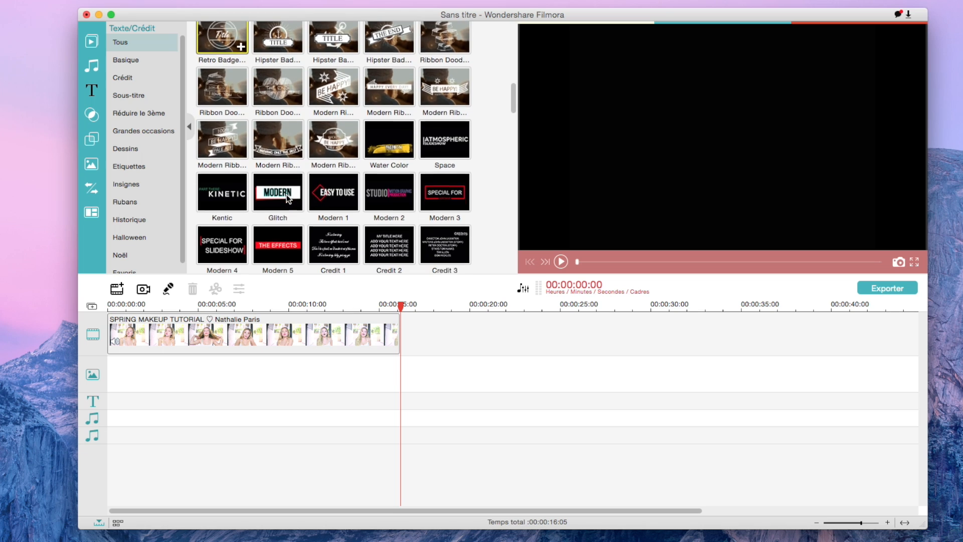
left_click_drag(302, 202, 114, 415)
left_click_drag(401, 307, 103, 385)
left_click_drag(108, 307, 175, 324)
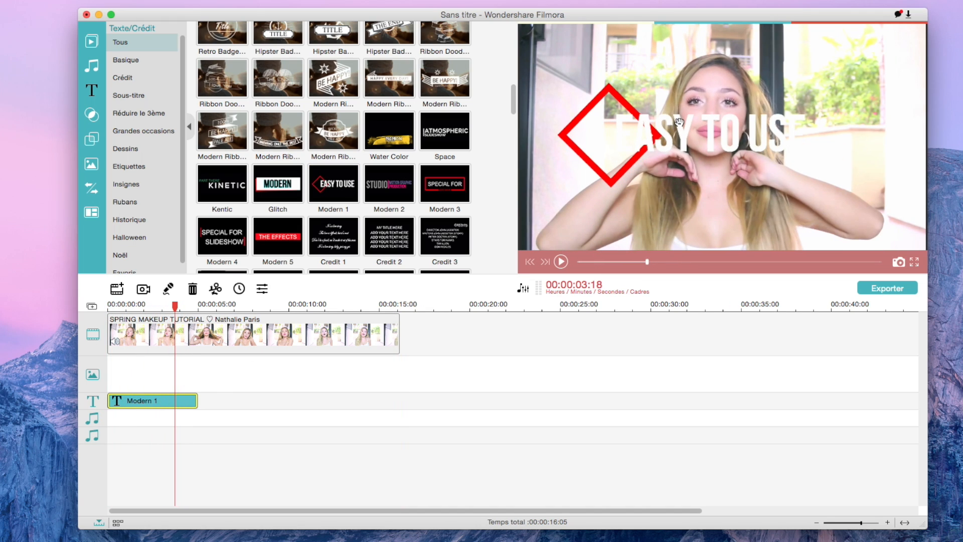
- Replace the EASY TO USE text of the Modern 1 title with "hellcat"
double_click(199, 401)
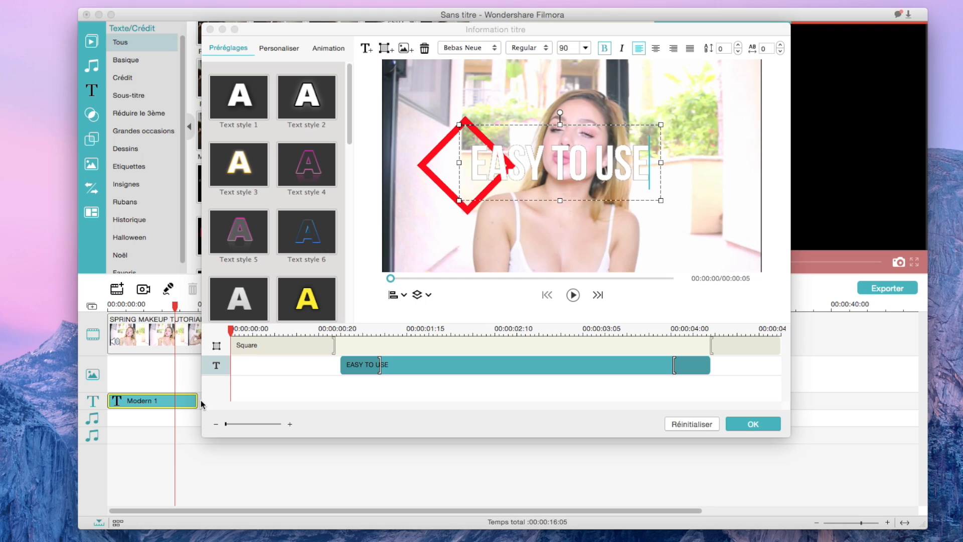
left_click(473, 165)
left_click(474, 166)
key("super+a")
type("hellcat")
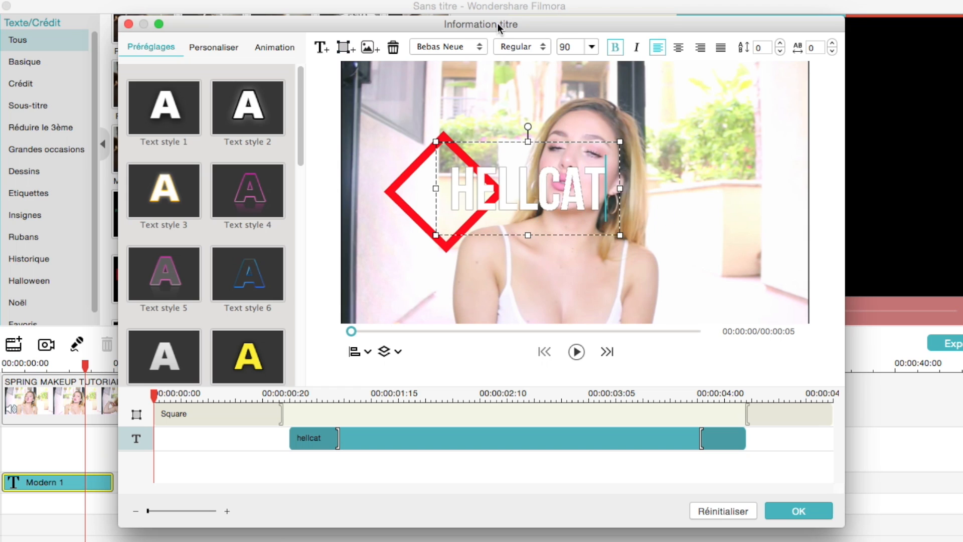
- Check the font choices, the Text style 4 preset and the Down Insert animation for the hellcat text
left_click(452, 48)
left_click(448, 46)
left_click_drag(301, 134, 316, 109)
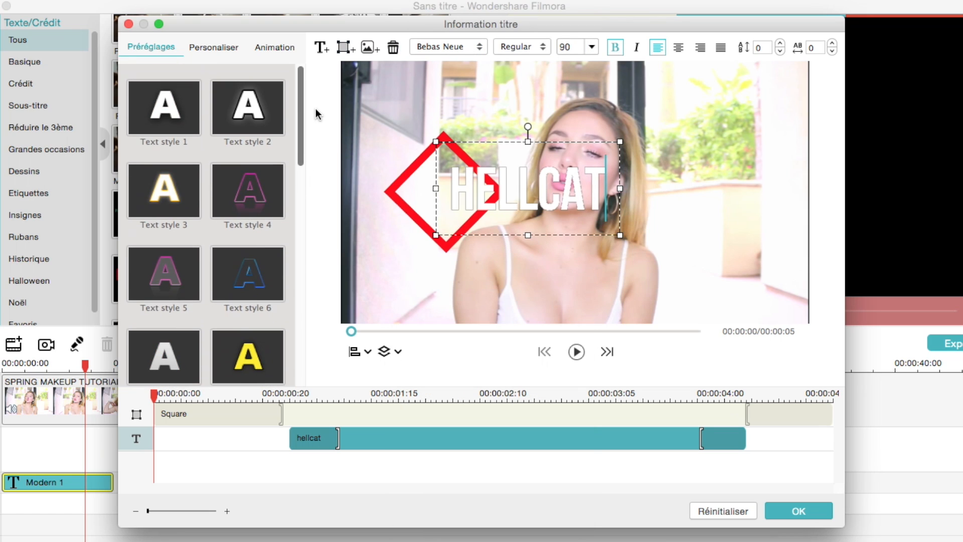
left_click(269, 189)
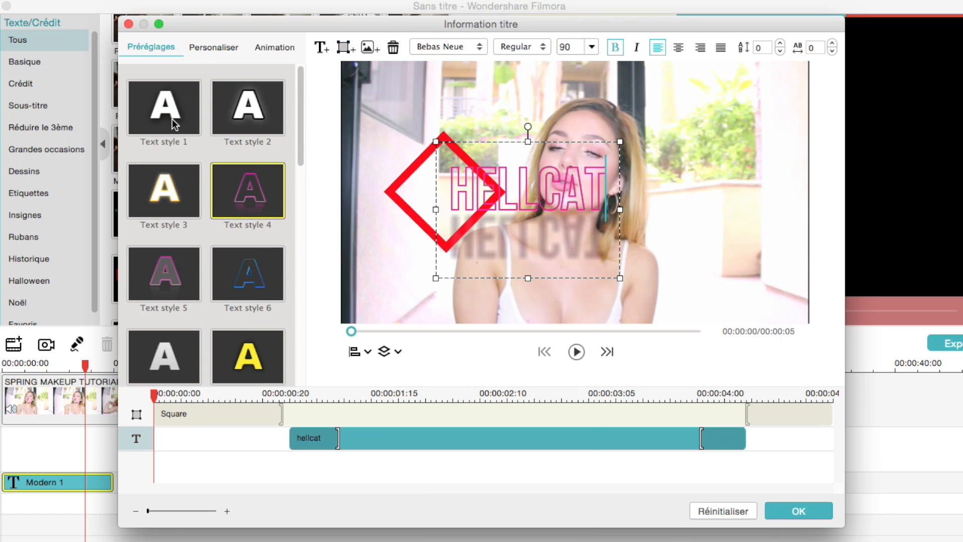
left_click(275, 48)
left_click(252, 206)
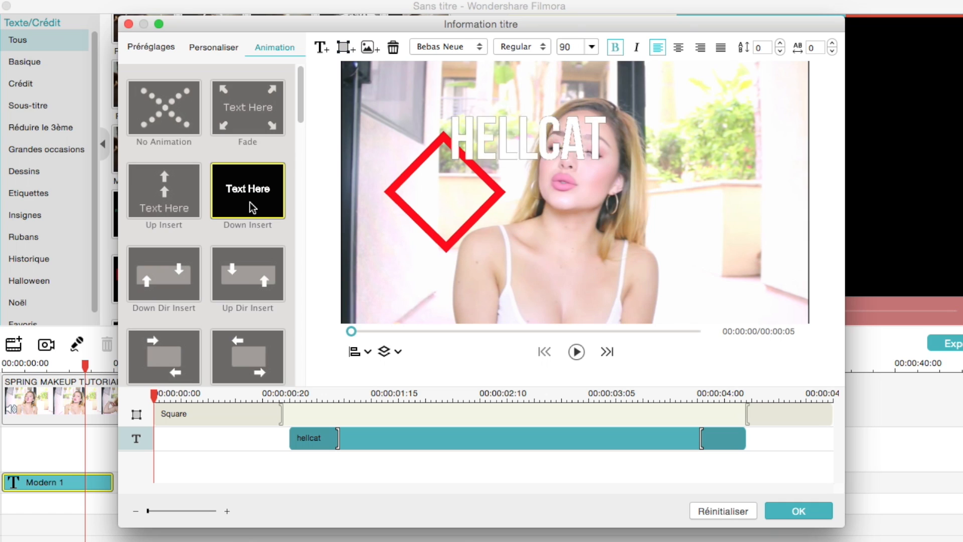
- Enable the Cadre outline on the hellcat text and pick a new colour for it
left_click(213, 47)
scroll(206, 200, "down", 2)
left_click(134, 266)
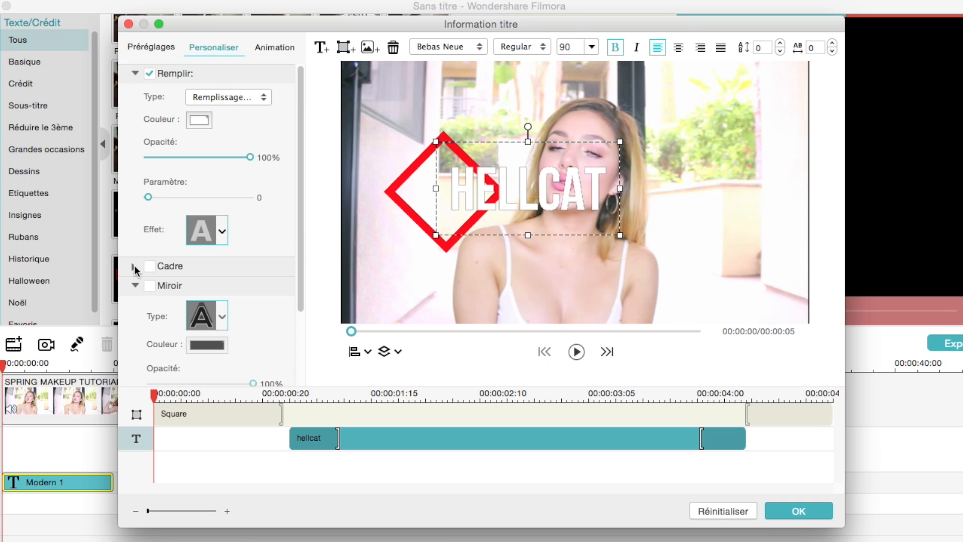
left_click(149, 266)
left_click(207, 139)
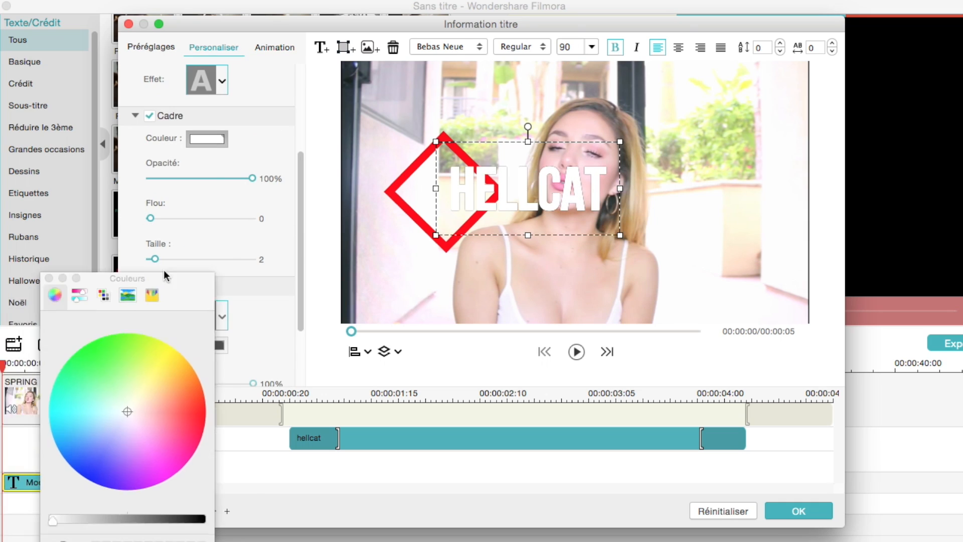
left_click_drag(165, 276, 219, 154)
left_click(143, 345)
left_click(207, 174)
left_click(225, 344)
left_click(104, 155)
- Increase the outline's blur (Flou), accept the title changes and play the video from the beginning
left_click_drag(151, 218, 210, 220)
left_click(807, 508)
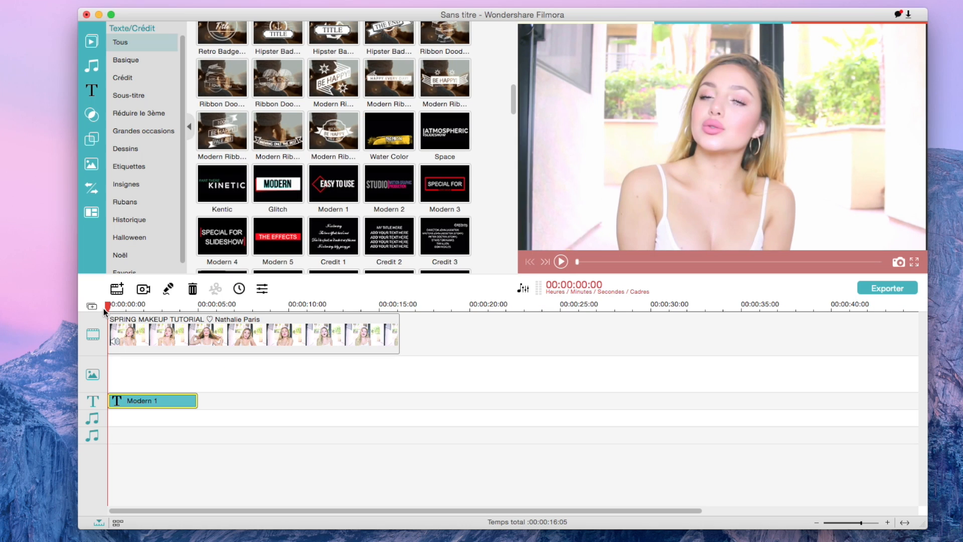
key("space")
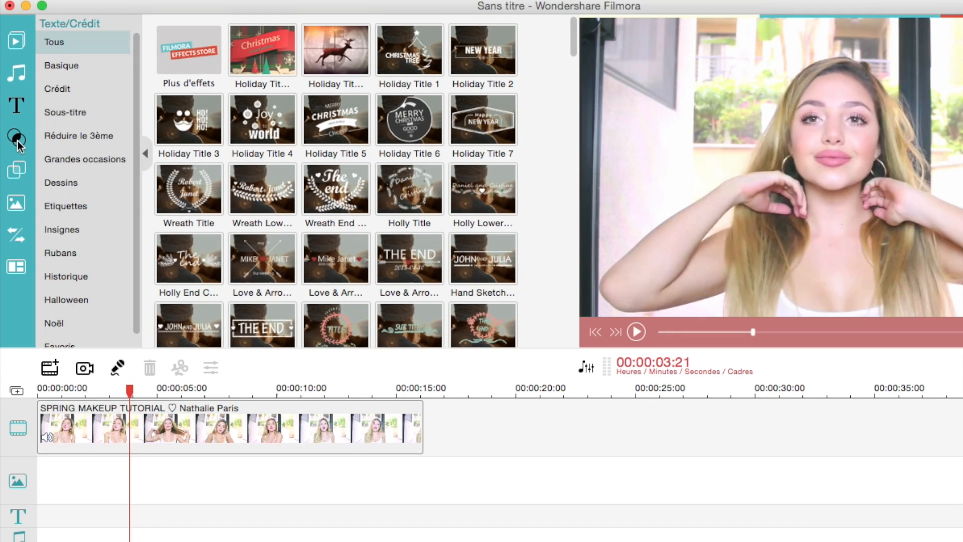
- Look through the filter library and preview the Bright Lights filter on the video
left_click(16, 136)
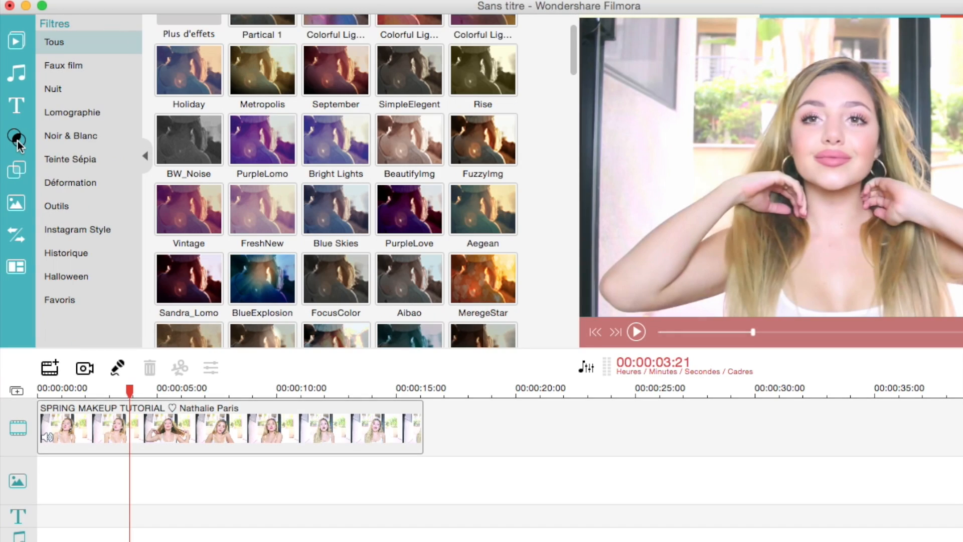
scroll(322, 103, "down", 3)
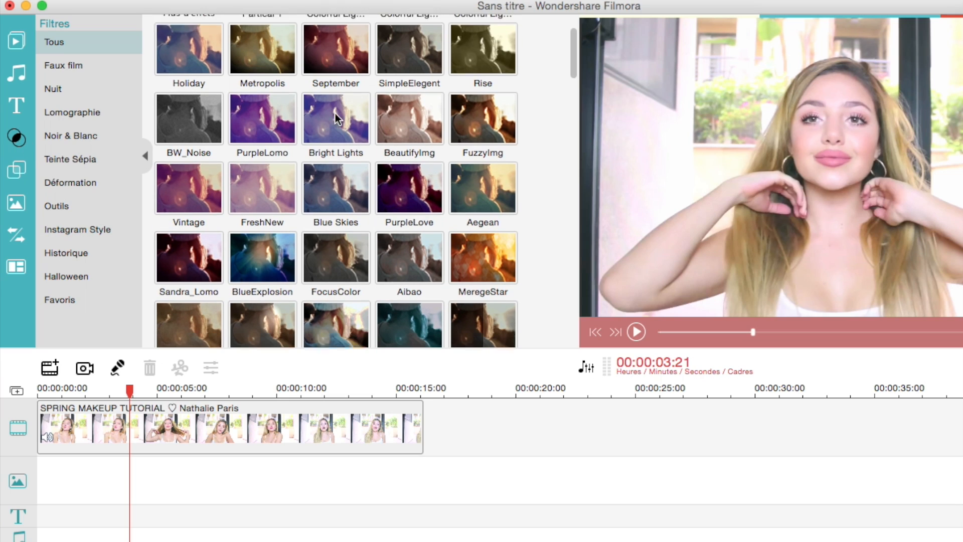
left_click(323, 78)
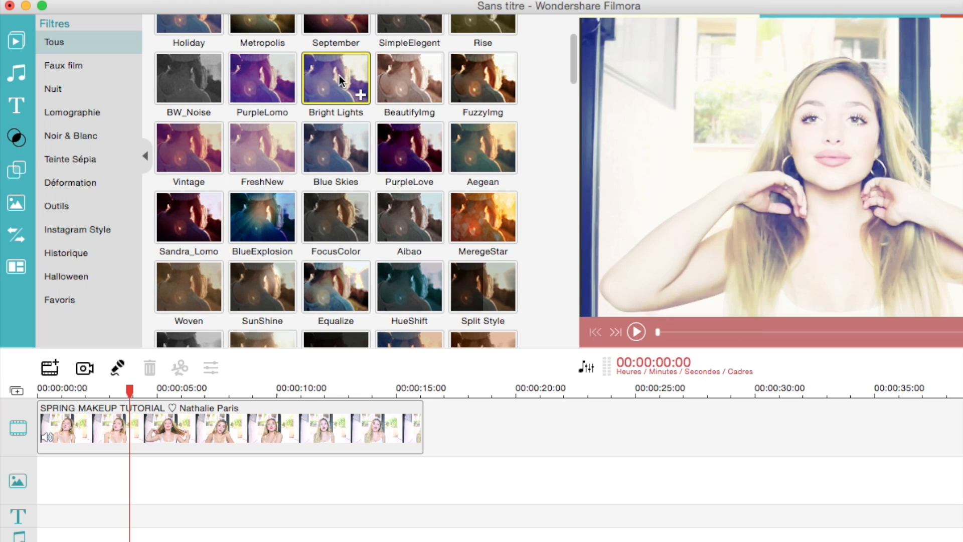
scroll(339, 80, "down", 3)
scroll(339, 80, "down", 10)
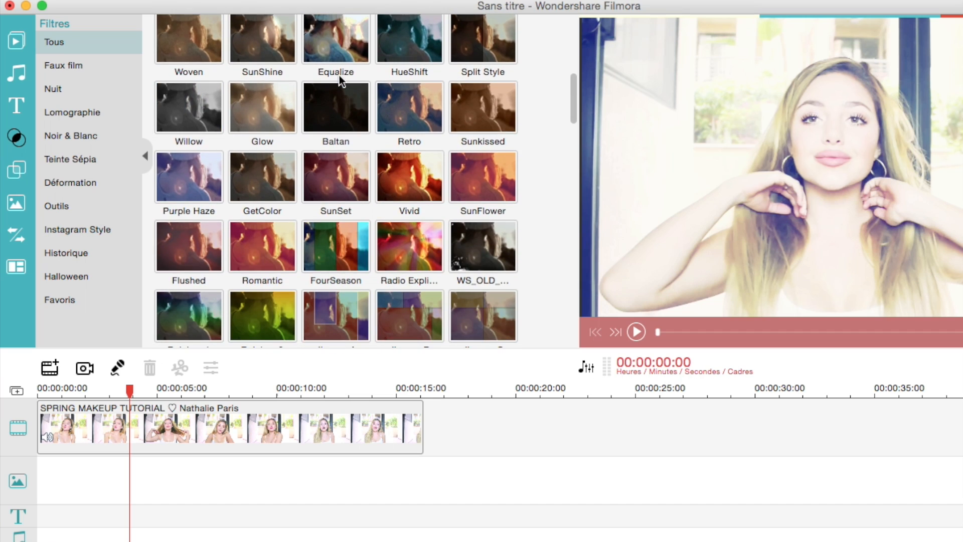
scroll(338, 80, "up", 15)
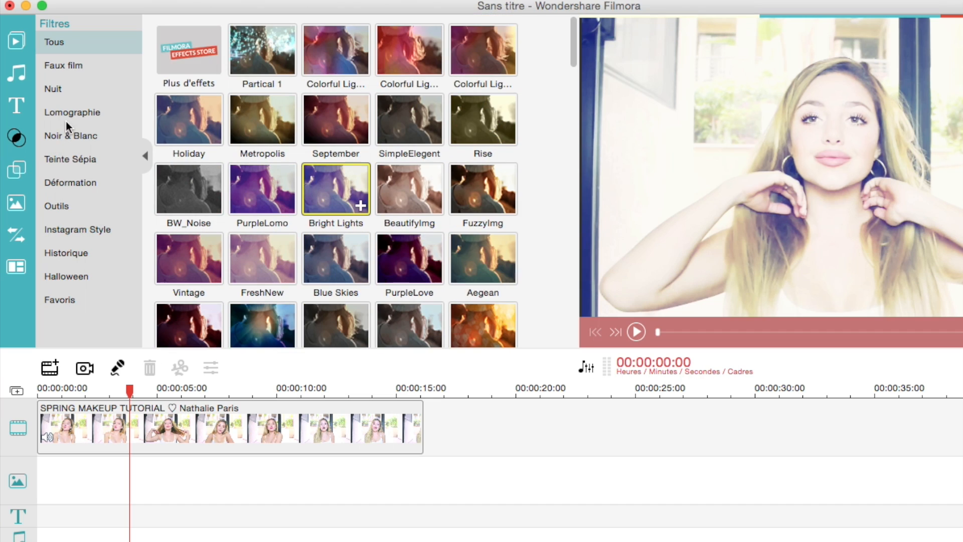
- Look through the overlay library and preview the Light Leaks 2 overlay on the video
left_click(18, 172)
scroll(349, 106, "down", 1)
scroll(350, 105, "down", 2)
scroll(325, 177, "down", 7)
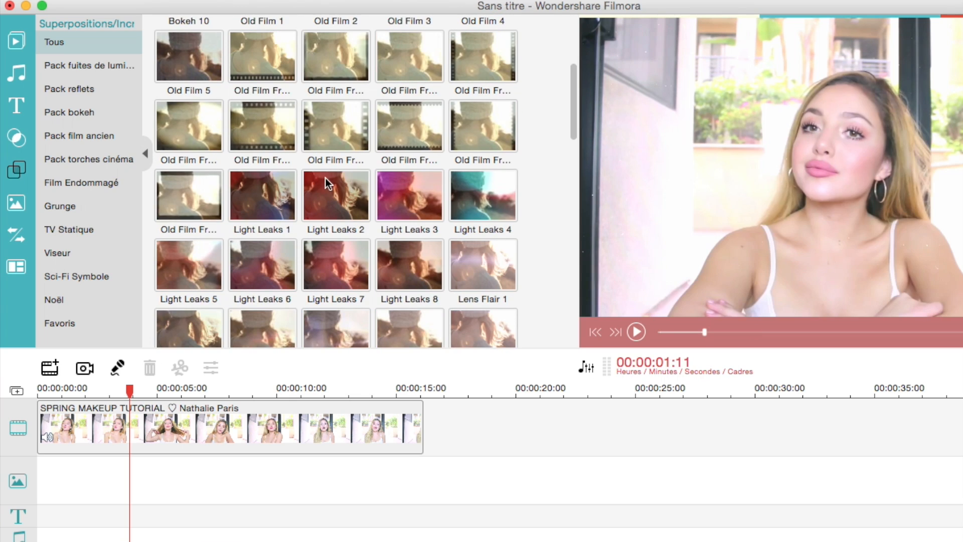
left_click(326, 185)
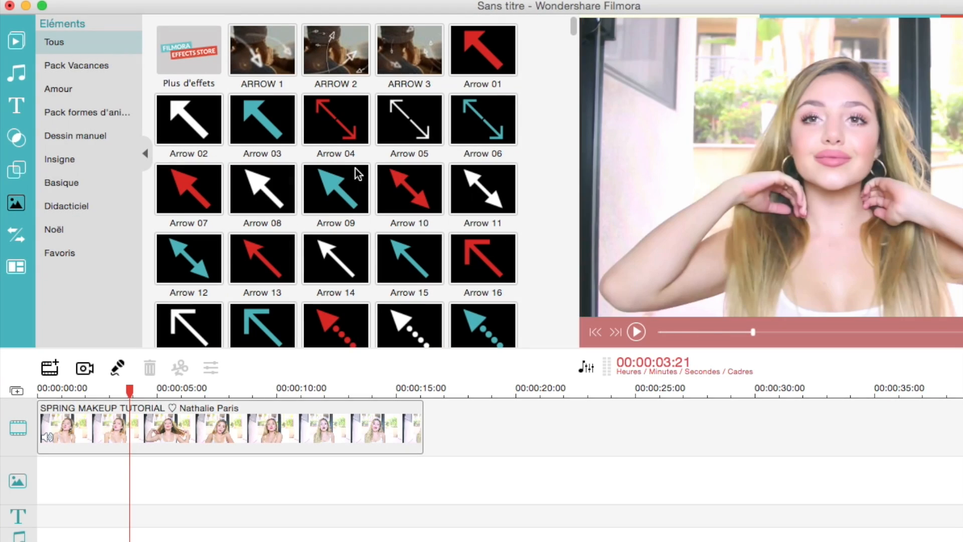
- Look through the element library and preview the Firework 1 element
scroll(341, 150, "down", 10)
scroll(340, 158, "down", 15)
scroll(319, 122, "up", 3)
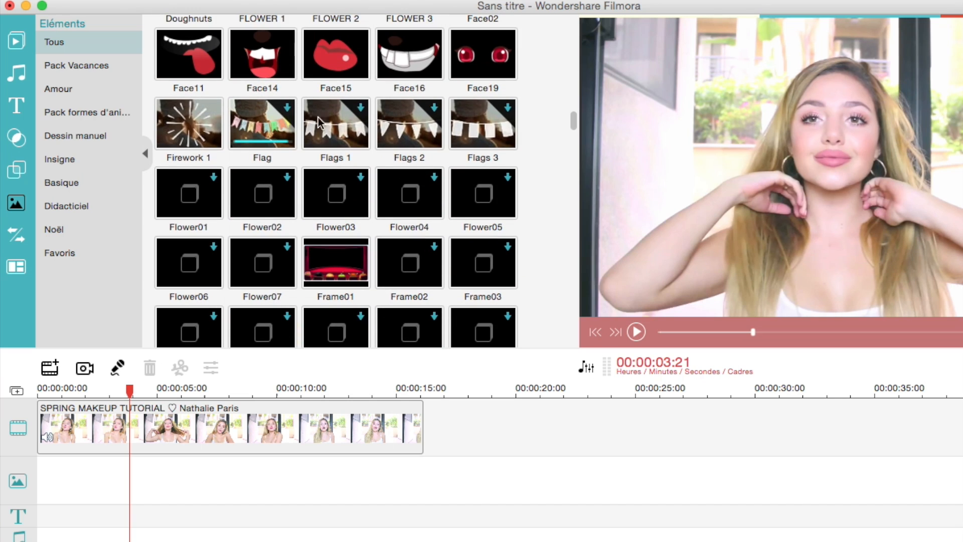
left_click(171, 122)
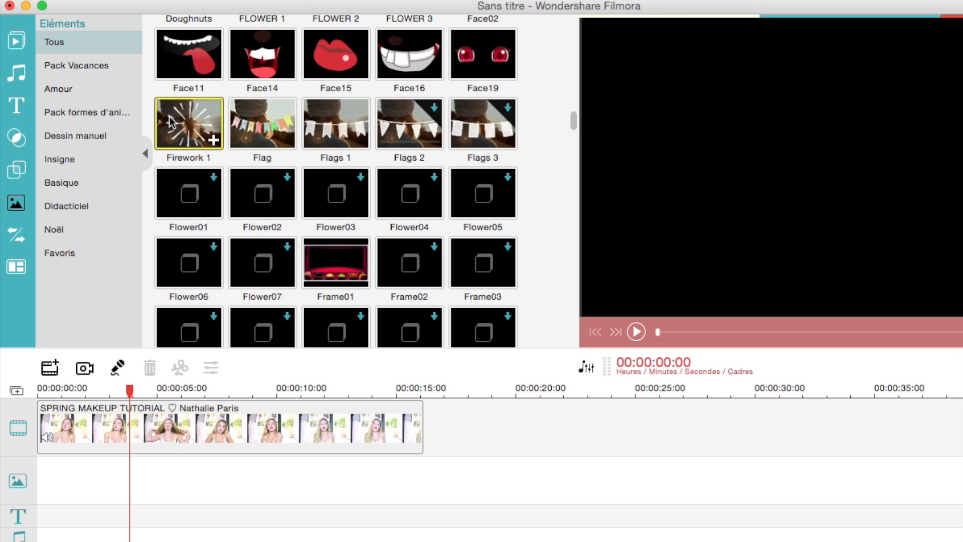
- Preview the ARROW 2 element, add it at the start of the overlay track and play it over the video
scroll(225, 100, "up", 20)
left_click(336, 45)
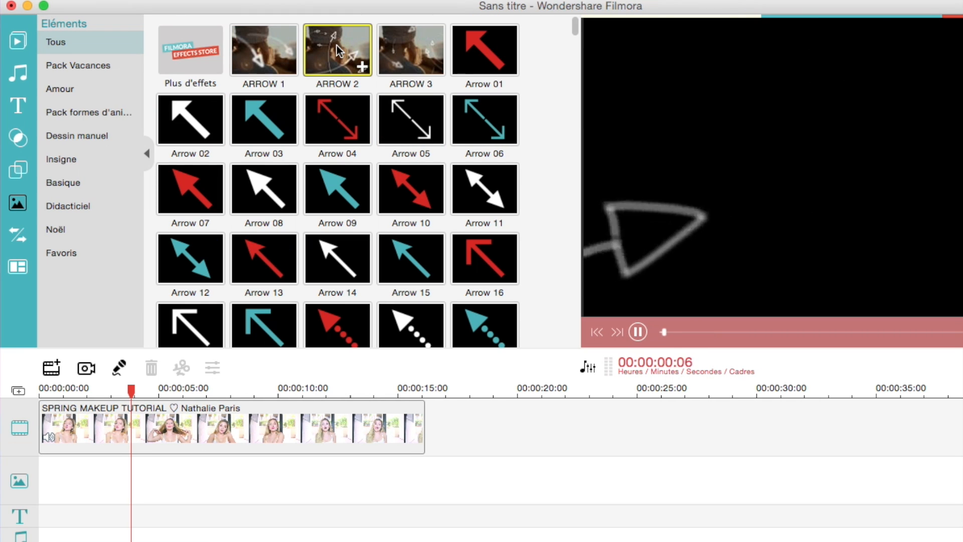
left_click_drag(338, 45, 43, 494)
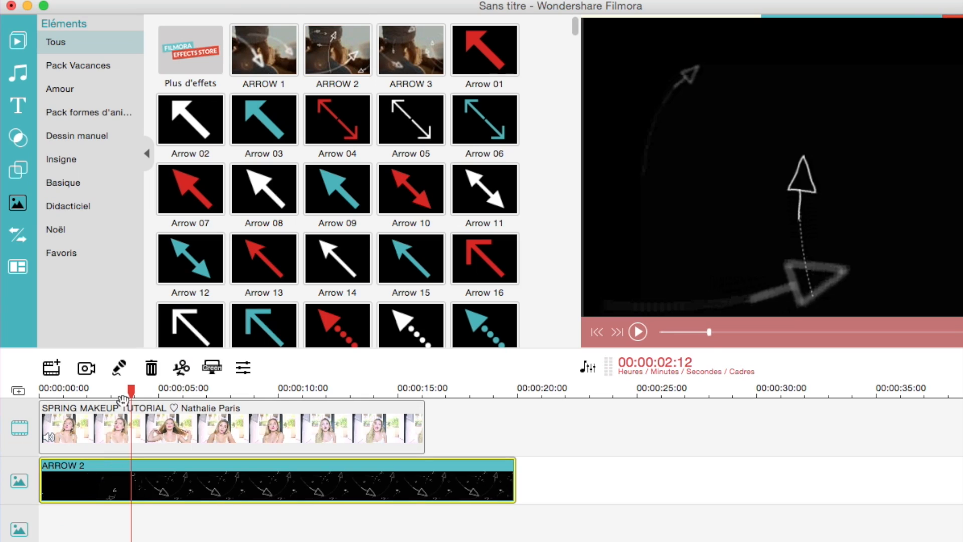
key("space")
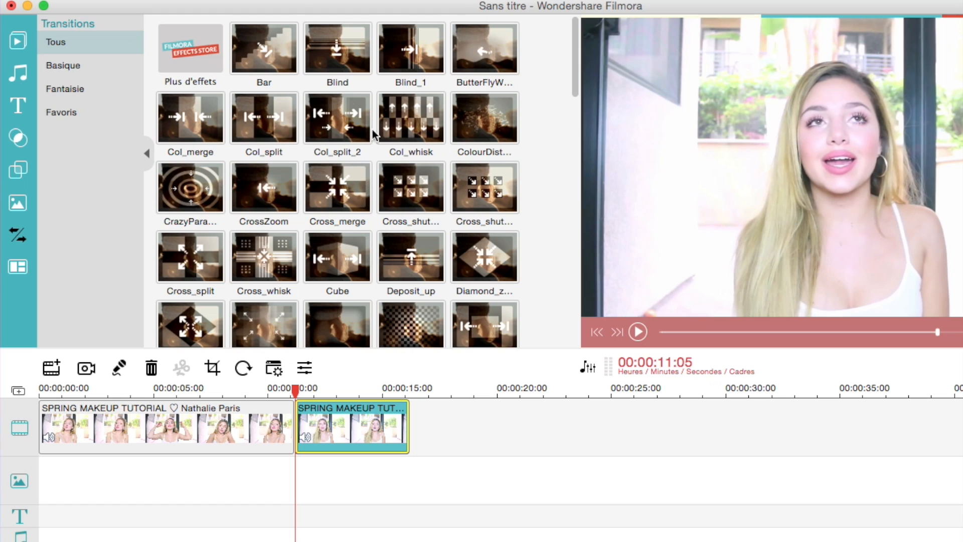
- Preview the Bar and diamond zoom transitions and place the diamond zoom between the two makeup clips
left_click(267, 49)
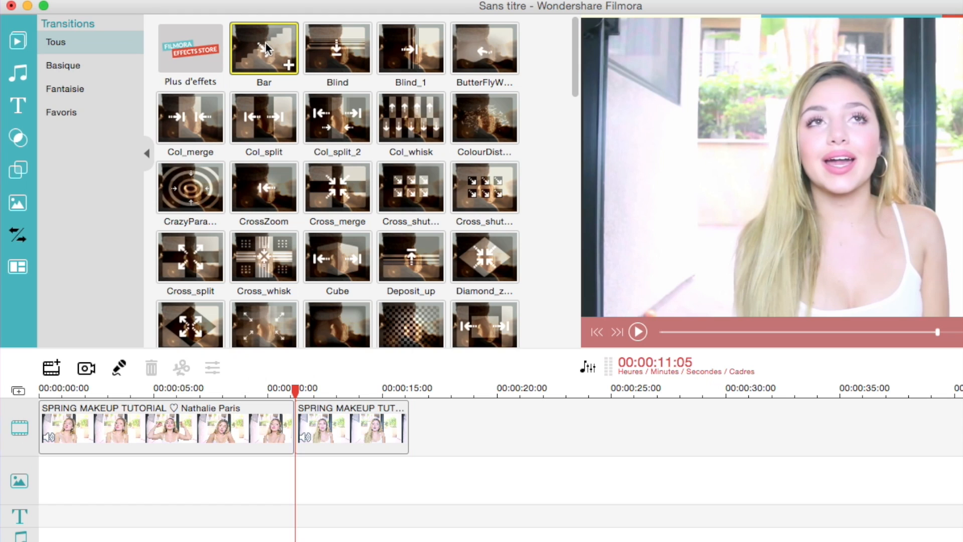
scroll(261, 190, "down", 4)
left_click(176, 134)
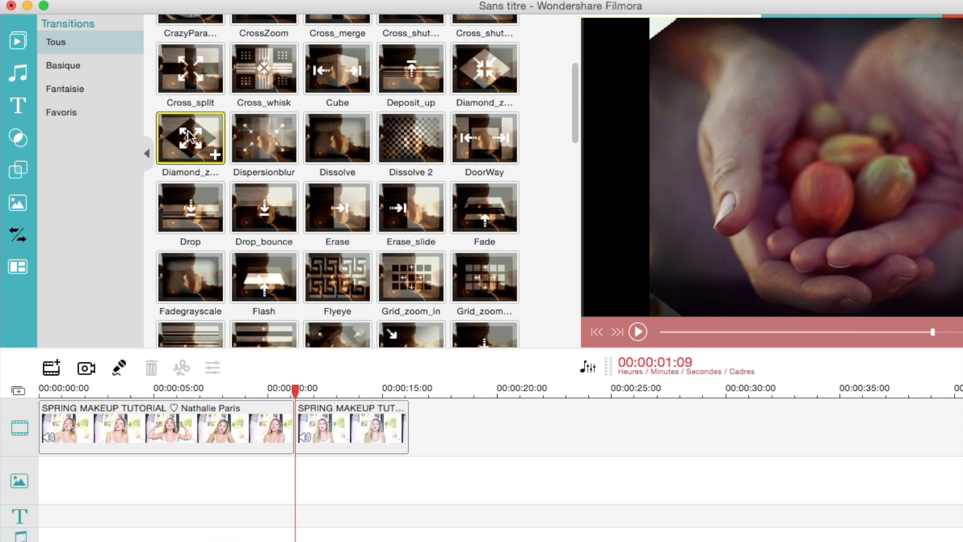
left_click_drag(233, 359, 277, 419)
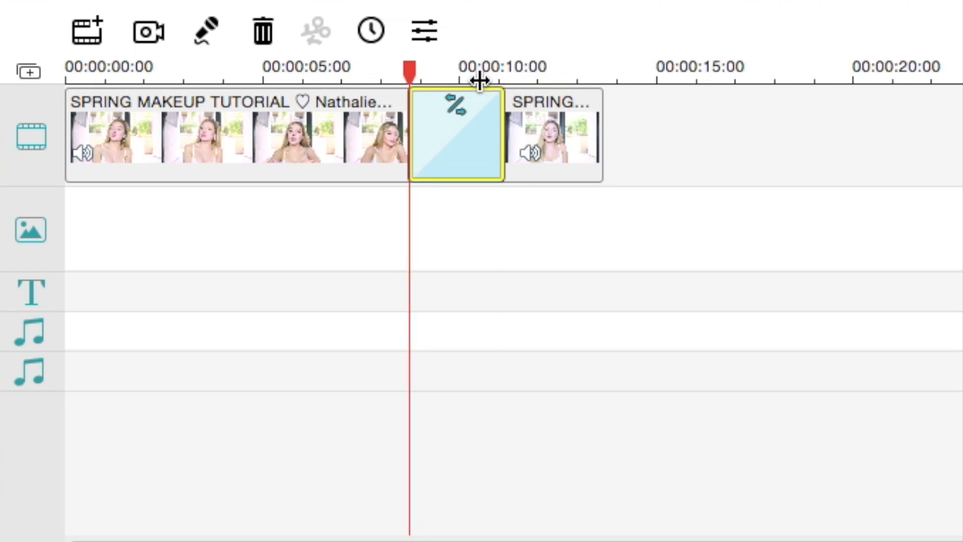
- Adjust the transition's duration by moving its start edge on the timeline and play the result
left_click_drag(409, 123, 444, 131)
key("space")
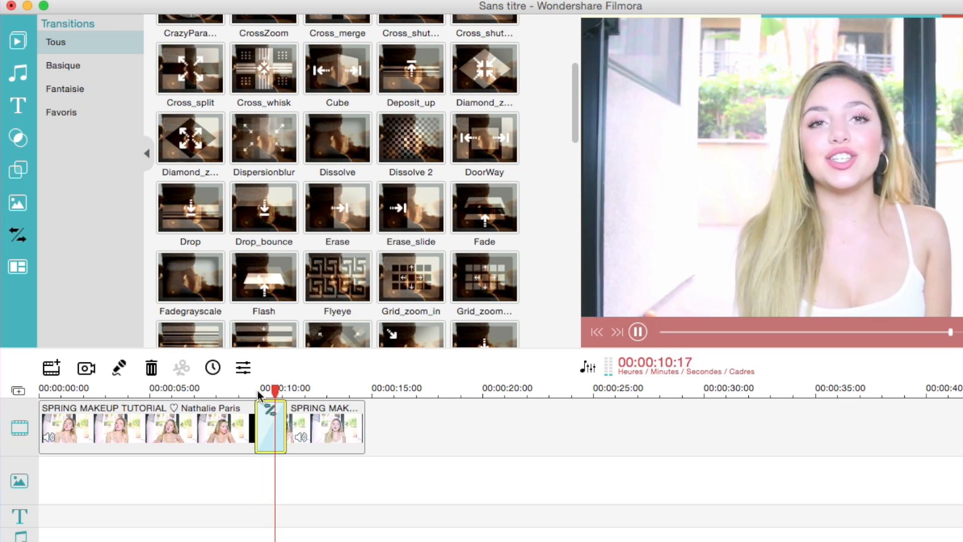
left_click_drag(257, 416, 226, 415)
key("space")
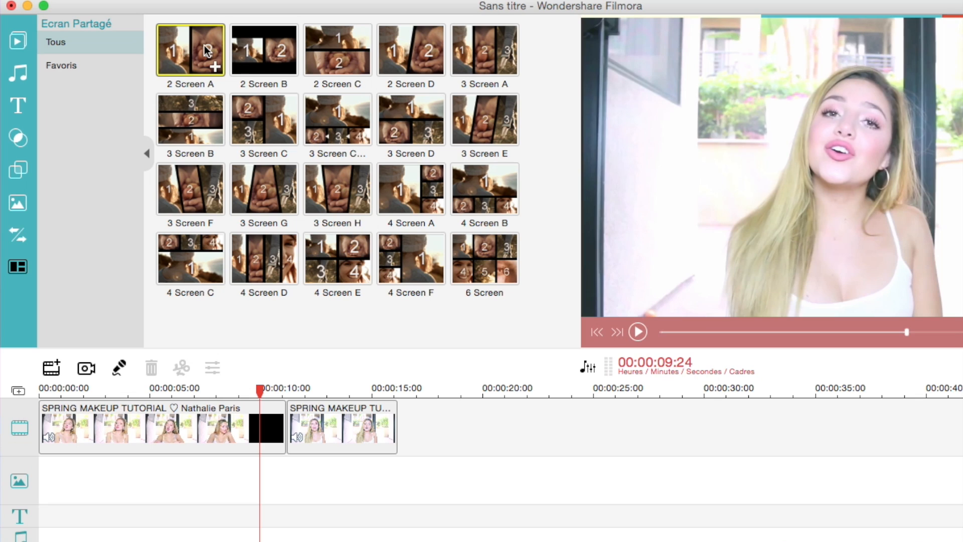
- Insert the 2 Screen A split screen between the two clips and fill its second drop zone with the BlueGreen video from a shifted start point
left_click_drag(205, 51, 290, 422)
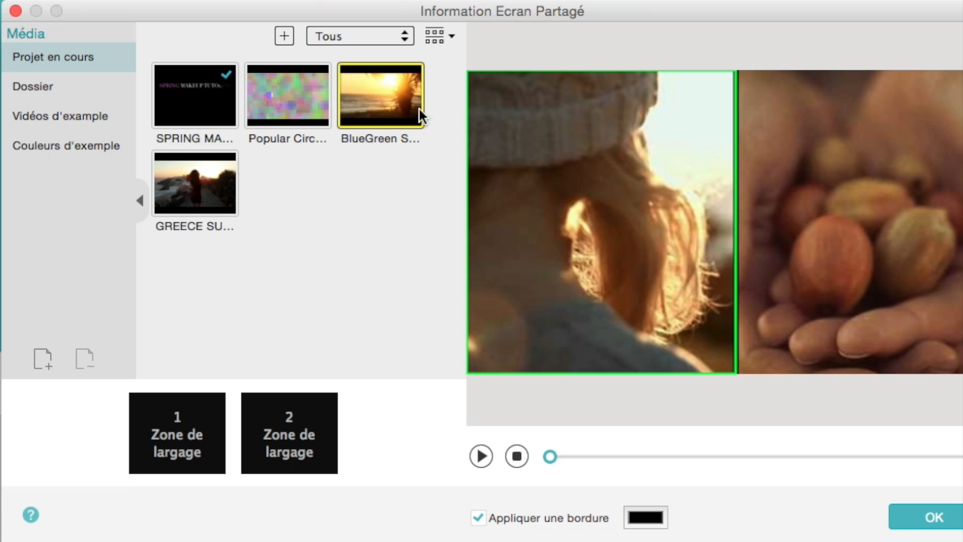
left_click_drag(420, 120, 290, 415)
left_click_drag(261, 465, 266, 465)
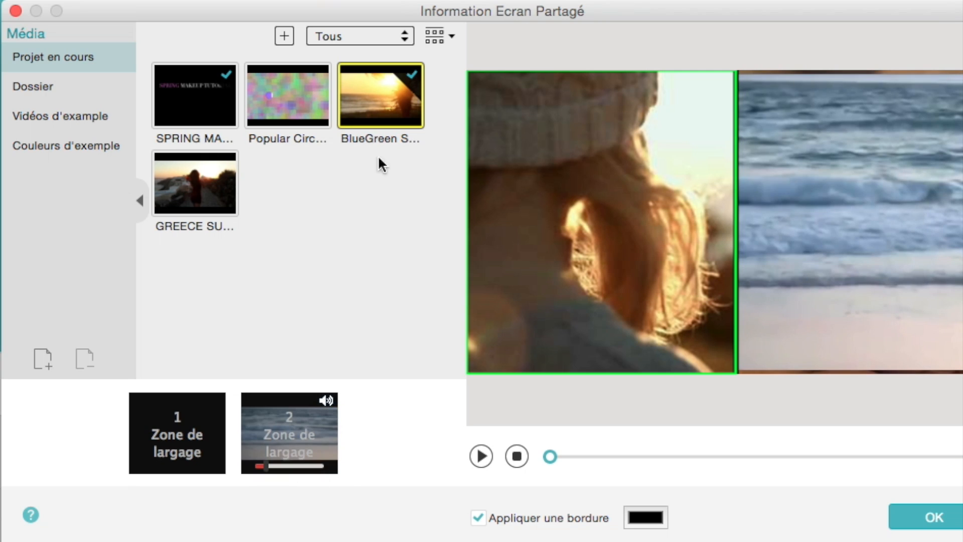
- Fill the first drop zone with the BlueGreen video, preview the split screen and accept it
left_click_drag(381, 100, 166, 449)
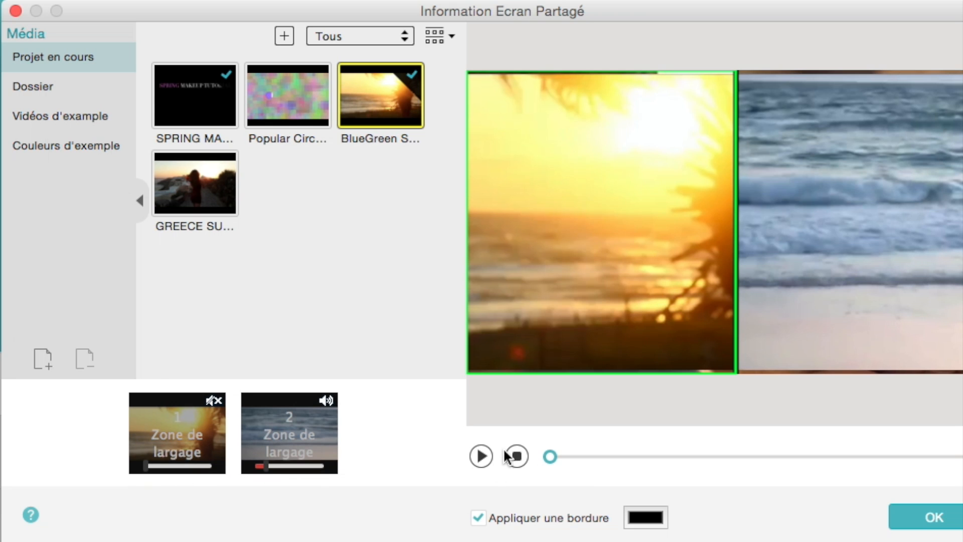
left_click(480, 454)
left_click(930, 517)
mouse_move(288, 390)
left_mouse_down()
mouse_move(327, 388)
mouse_move(296, 404)
mouse_move(288, 390)
mouse_move(296, 390)
left_mouse_up()
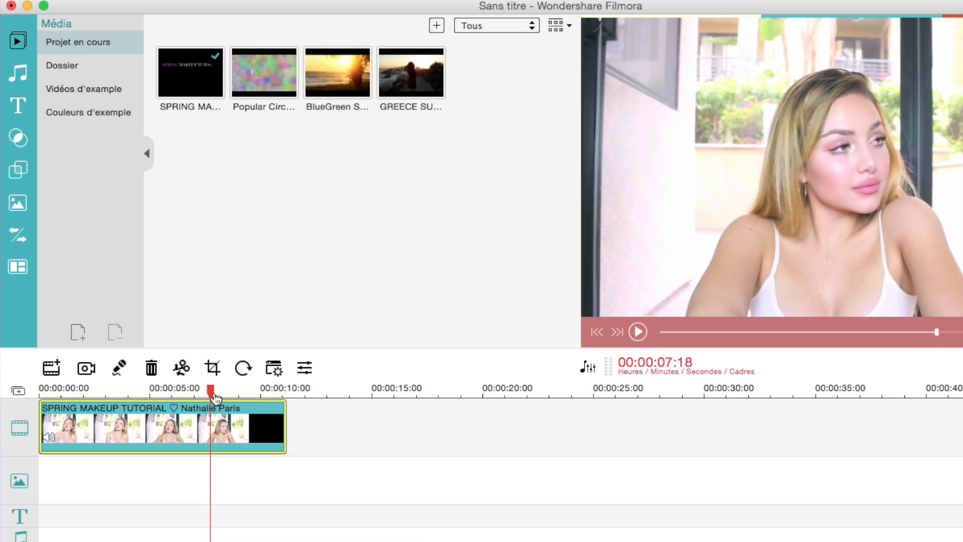
- Split the makeup clip at about 00:00:05:03 on the timeline
left_click_drag(215, 398, 152, 404)
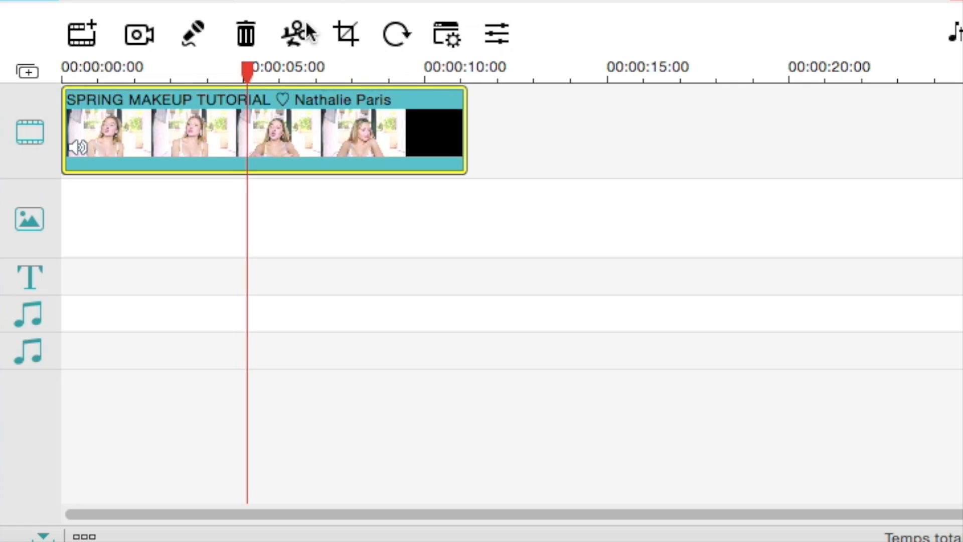
left_click(290, 40)
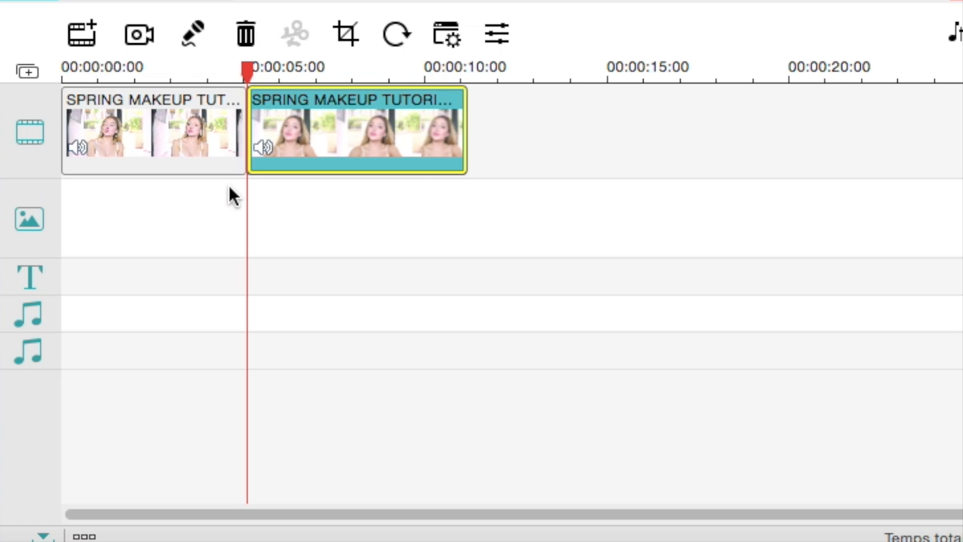
- Trim the start of the second makeup clip and extend it back by part of the removed footage
mouse_move(254, 86)
left_mouse_down()
mouse_move(215, 81)
mouse_move(257, 82)
left_mouse_up()
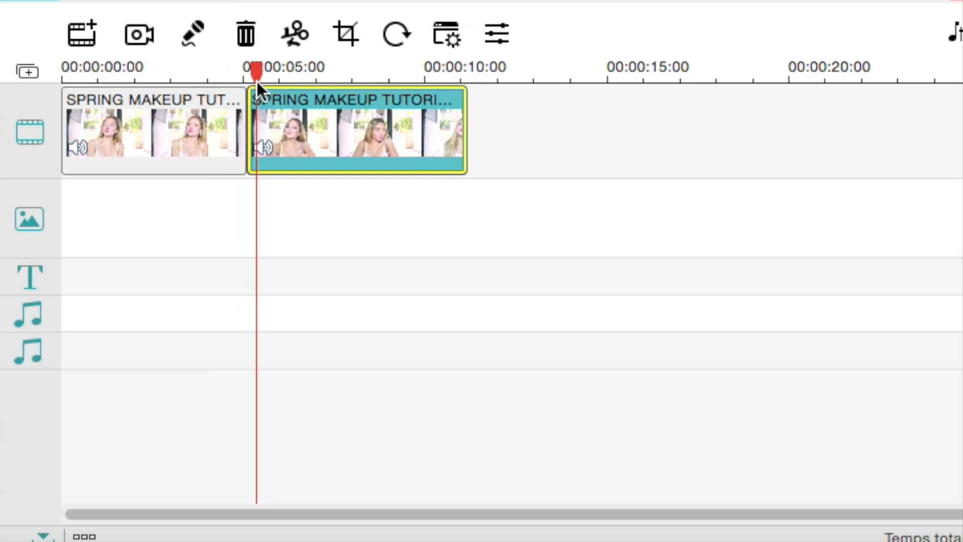
left_click_drag(250, 119, 284, 126)
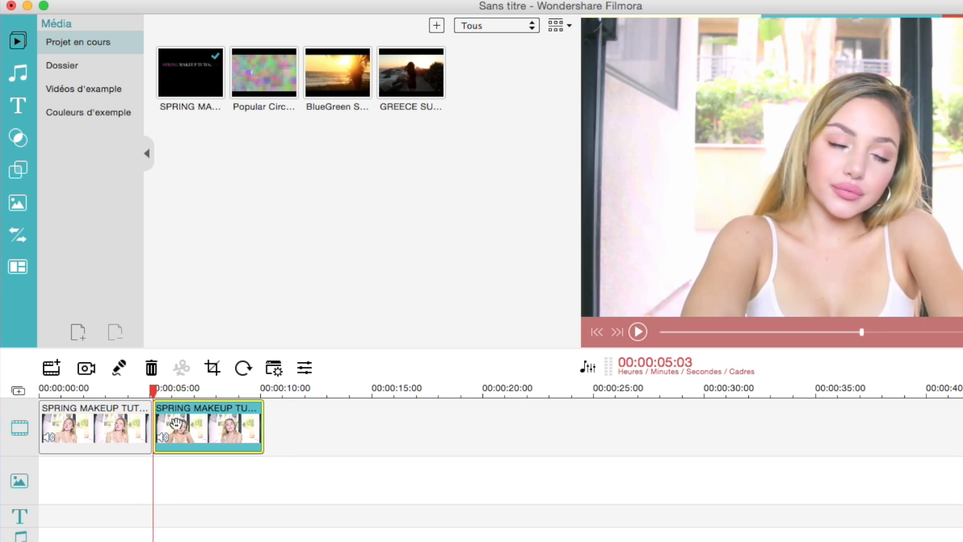
left_click_drag(156, 422, 137, 424)
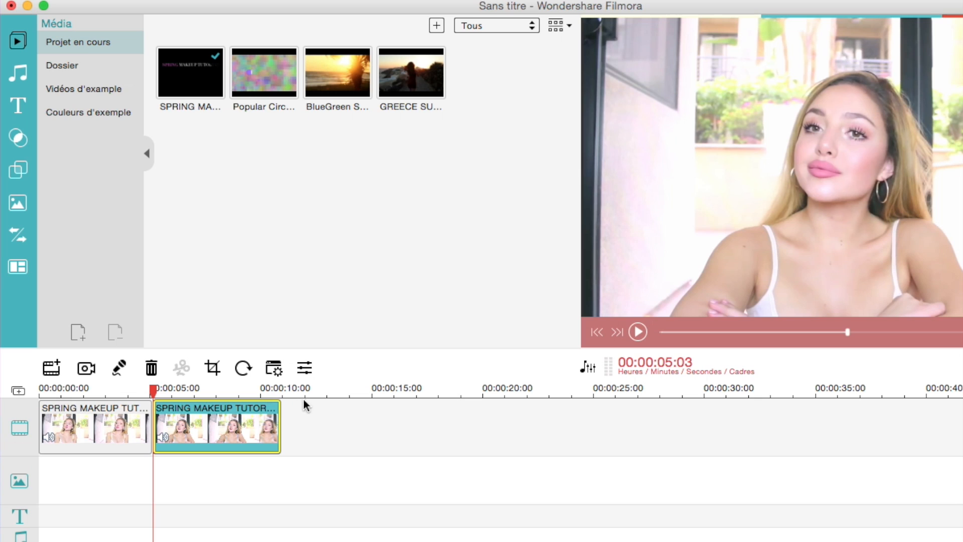
- Zoom in on the timeline scale to examine the second clip
left_click_drag(317, 397, 434, 393)
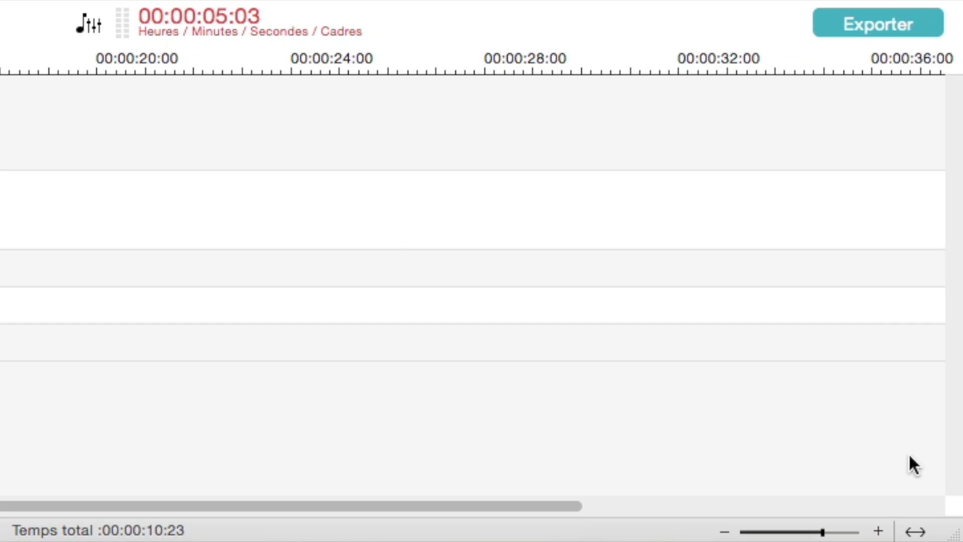
mouse_move(823, 532)
left_mouse_down()
mouse_move(834, 533)
mouse_move(821, 533)
left_mouse_up()
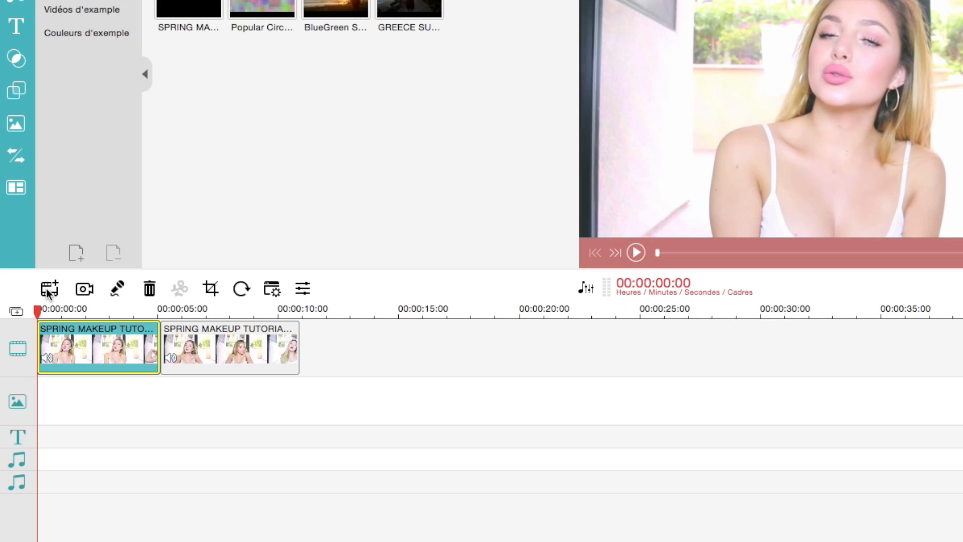
- Start recording a voice-over from 00:00:02:00 with Micro intégré as the audio source
left_click(49, 290)
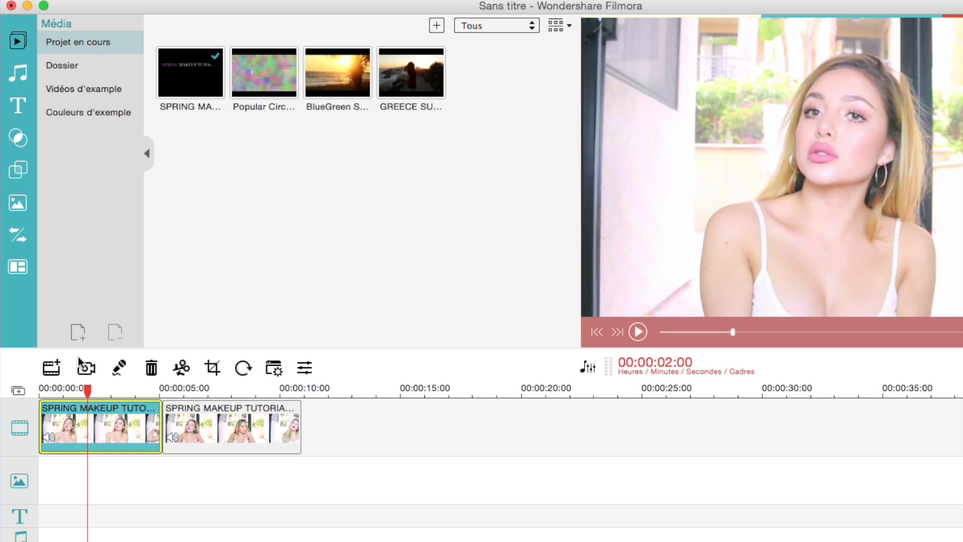
left_click(120, 368)
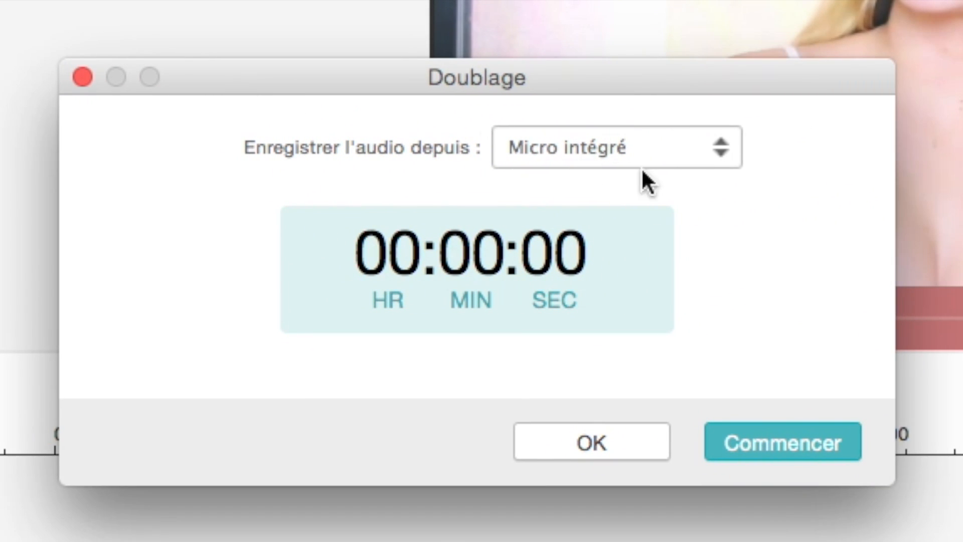
left_click(834, 118)
left_click(830, 114)
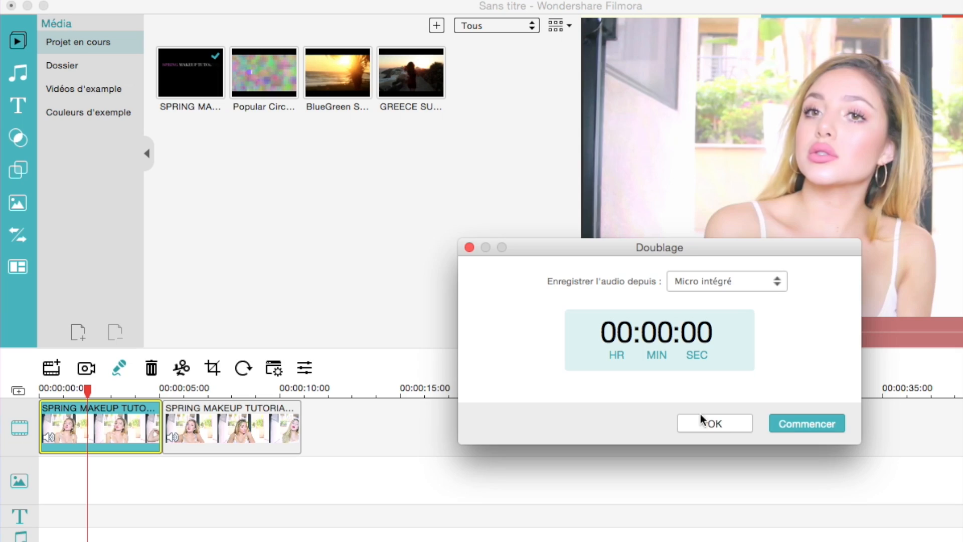
left_click(748, 434)
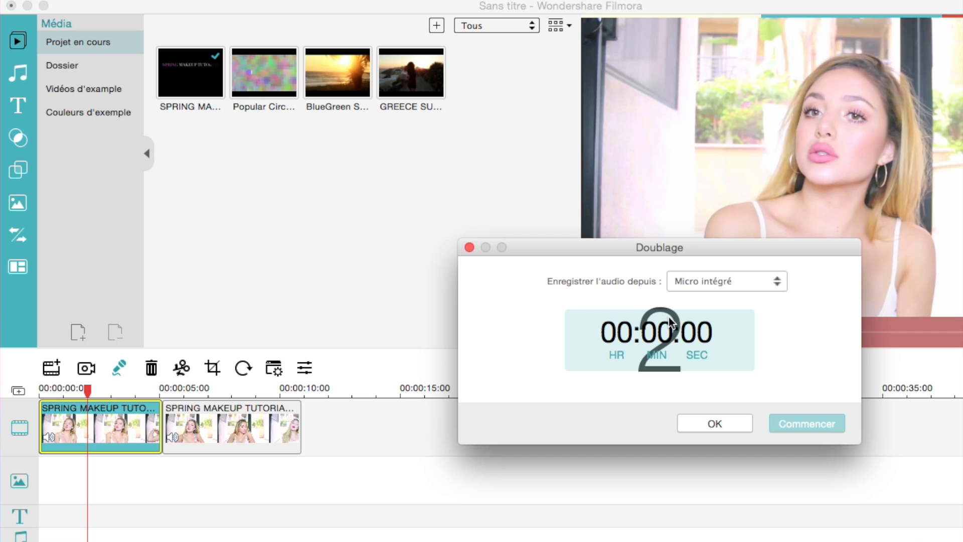
- Let the voice-over record for about 8 seconds, keeping the video in view, and accept the recording
left_click_drag(637, 250, 577, 247)
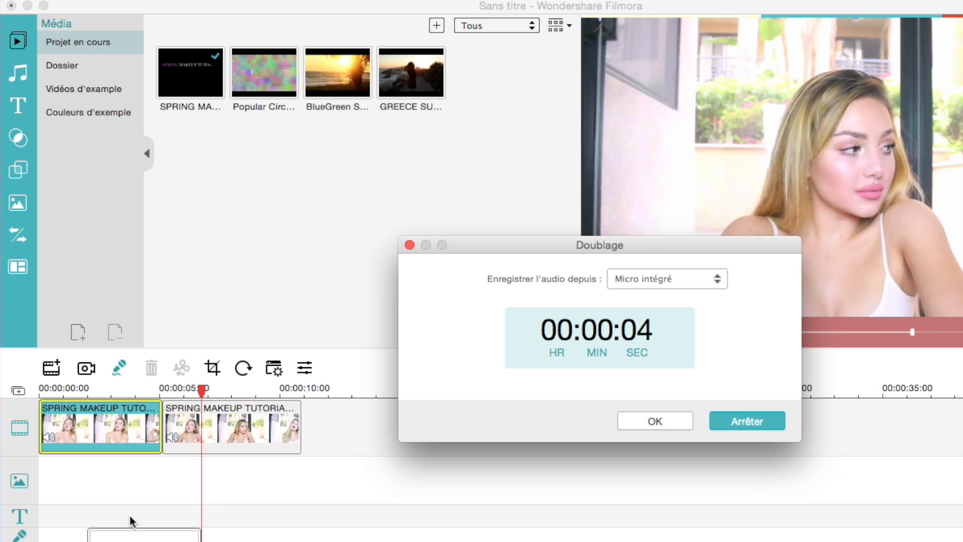
left_click_drag(617, 251, 625, 238)
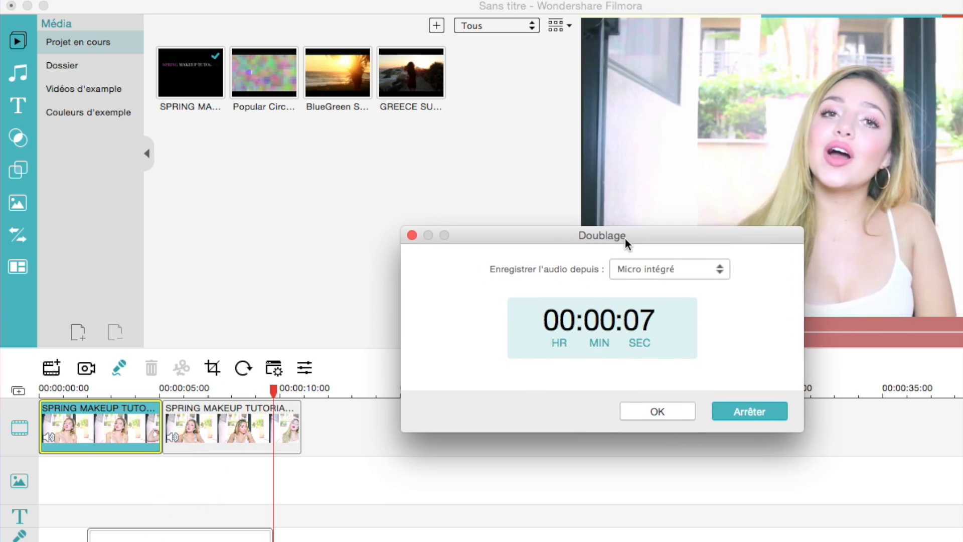
left_click(657, 411)
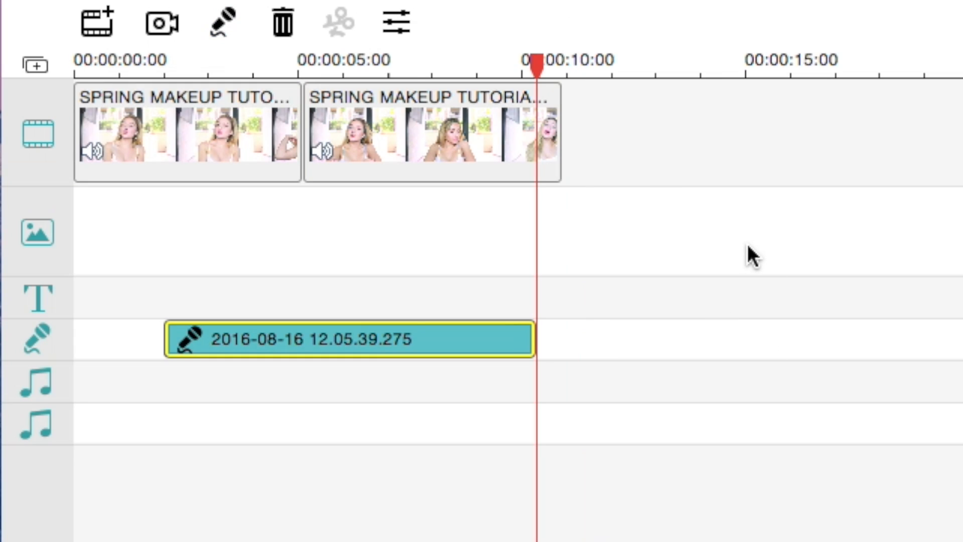
- Try the 4:3 and manual crop ratios on the first clip, and crop it with a smaller 16:9 frame around the woman
left_click_drag(544, 74, 297, 91)
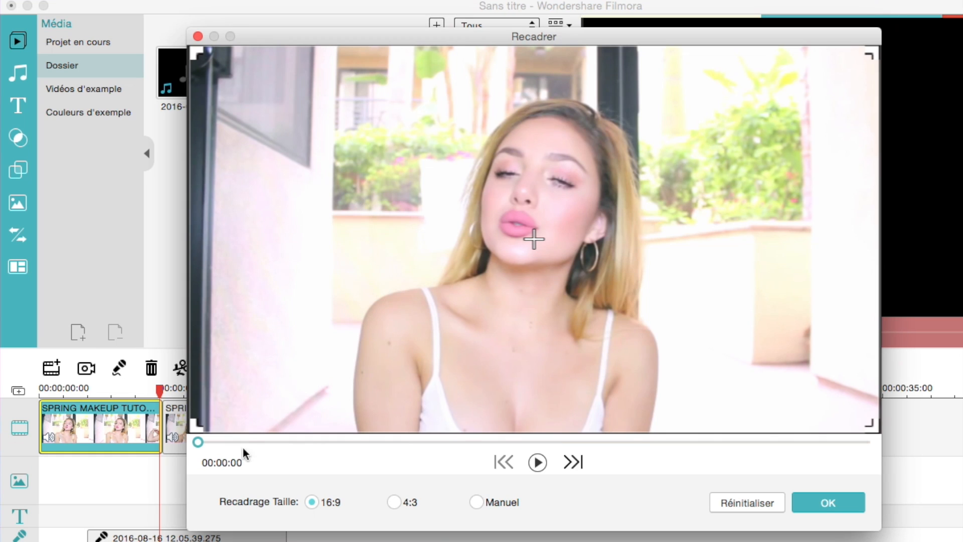
left_click_drag(198, 429, 89, 491)
left_click(391, 502)
left_click(477, 503)
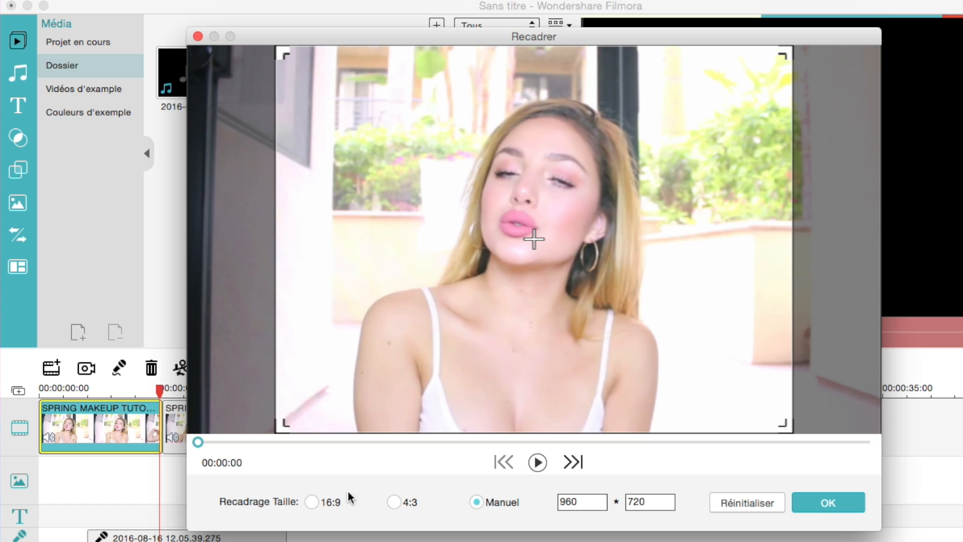
left_click(312, 503)
mouse_move(252, 397)
left_mouse_down()
mouse_move(239, 396)
mouse_move(266, 393)
left_mouse_up()
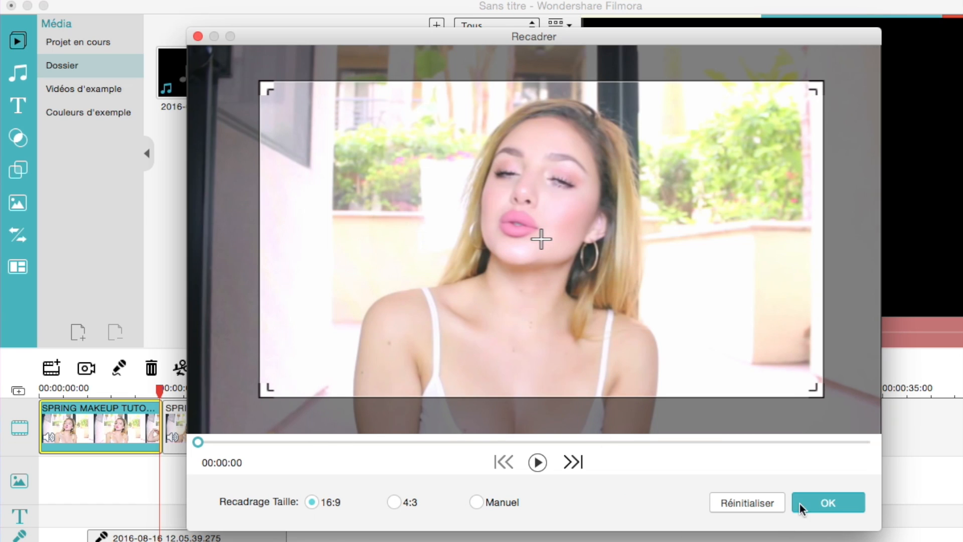
left_click(807, 502)
- Apply the Tilt-Shift effect to the second clip and centre its sharp zone on the woman's face
left_click_drag(165, 392, 191, 395)
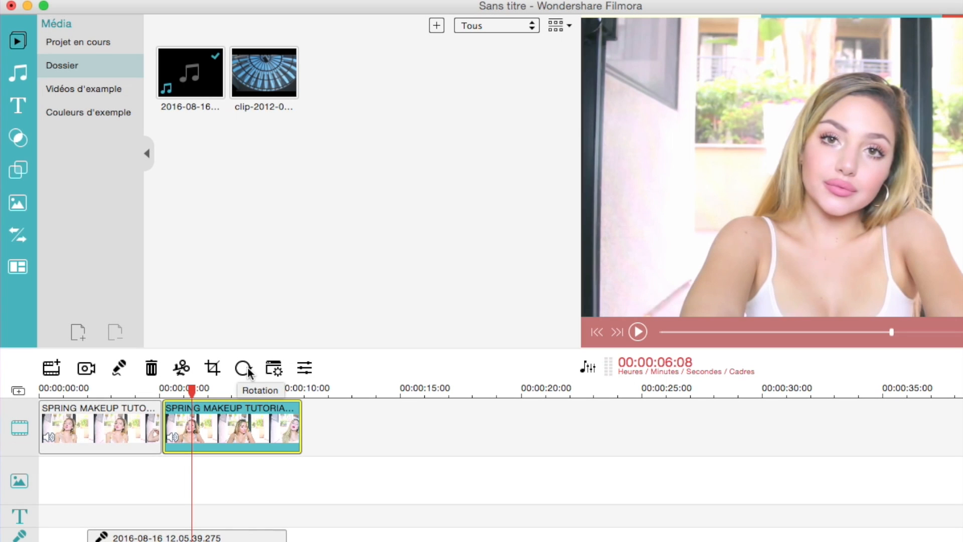
left_click(274, 369)
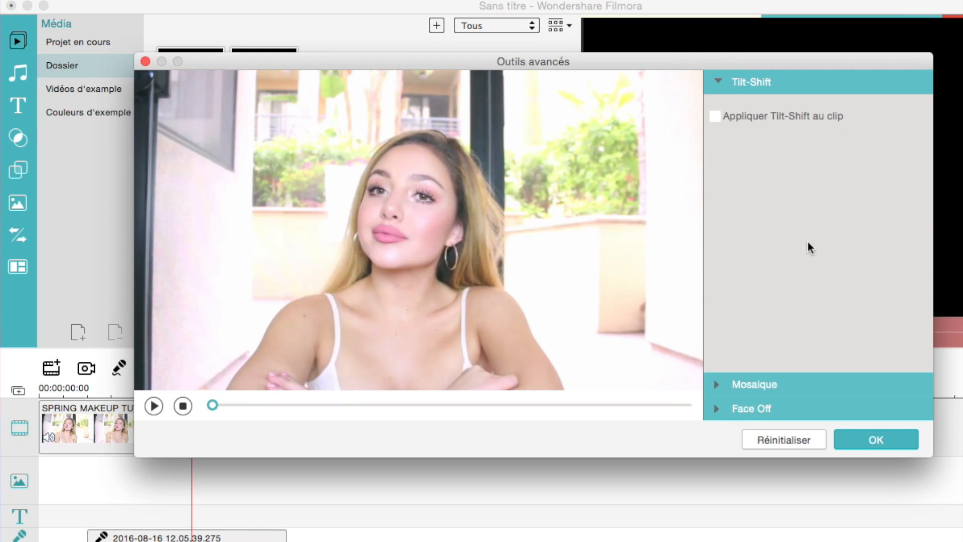
left_click(715, 116)
left_click_drag(398, 249, 393, 254)
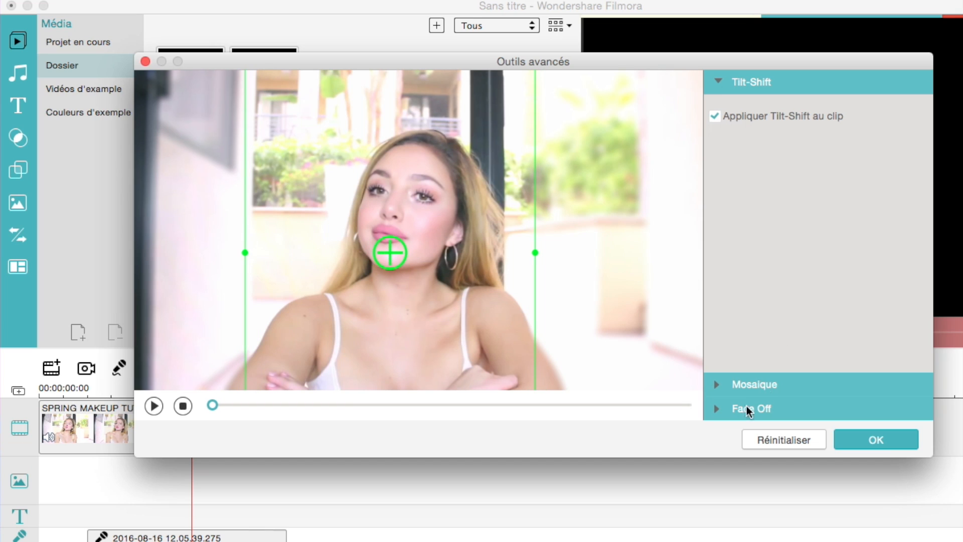
- Apply the Face Off effect to the second clip and play the preview
left_click(716, 410)
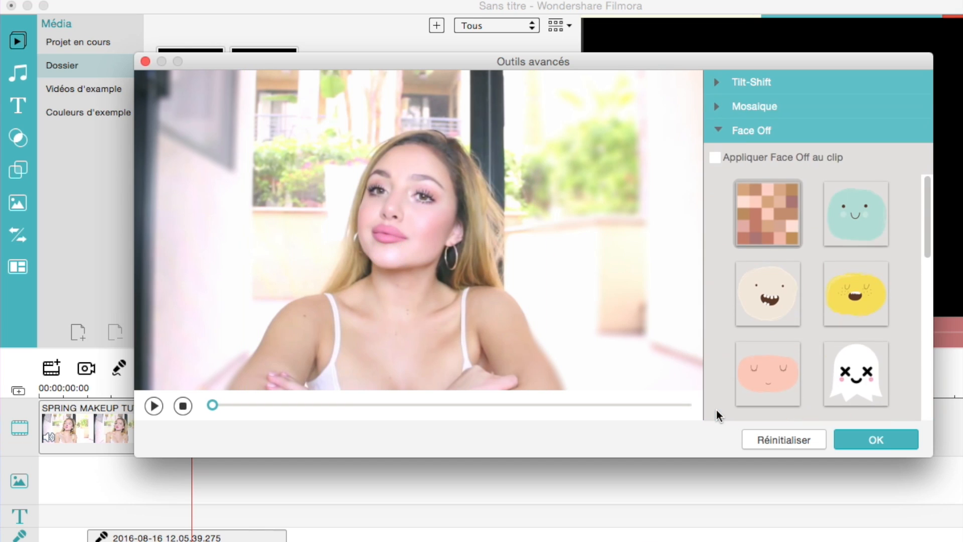
left_click(716, 157)
left_click(153, 405)
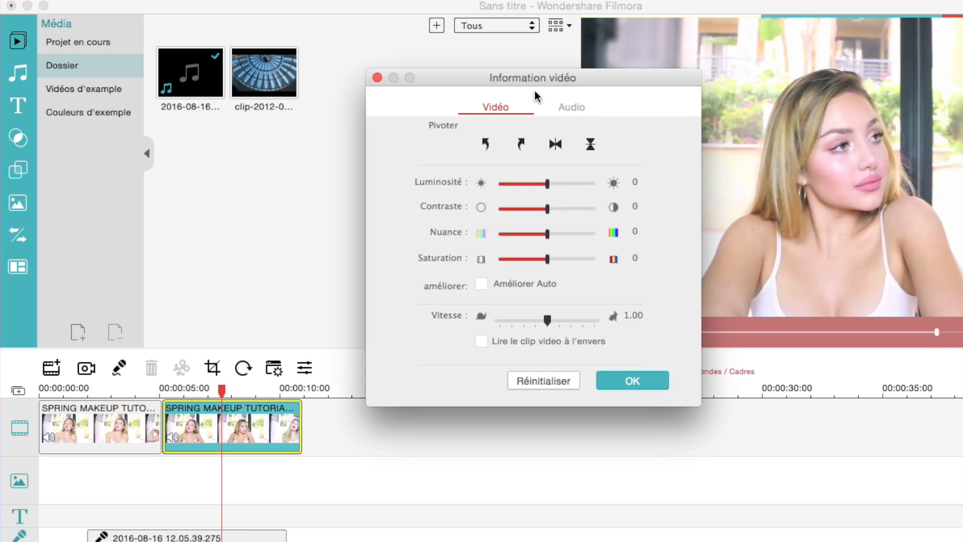
- Examine the second clip's video and audio settings, including speed and fade-in, then show its inspector once more and close it
mouse_move(547, 188)
left_mouse_down()
mouse_move(574, 189)
mouse_move(550, 188)
left_mouse_up()
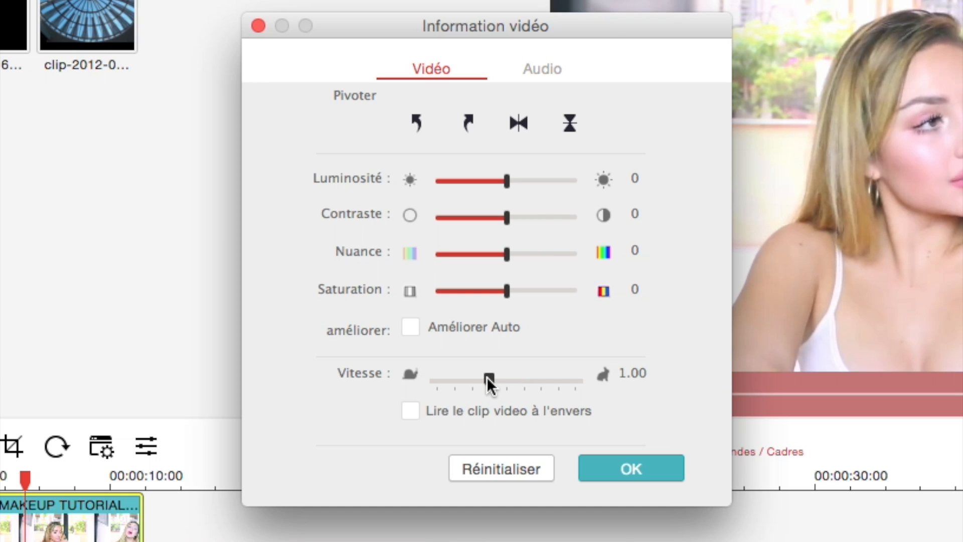
left_click(542, 69)
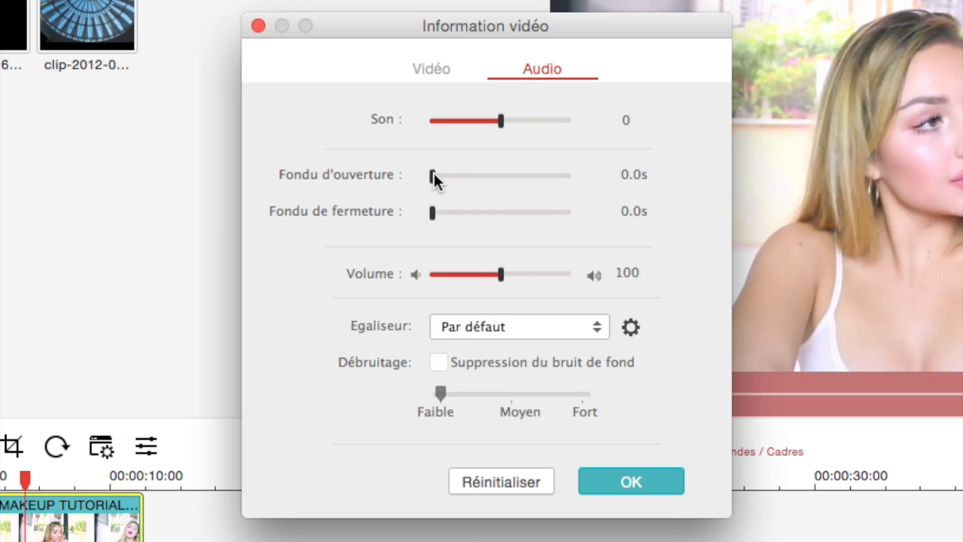
left_click_drag(485, 174, 459, 174)
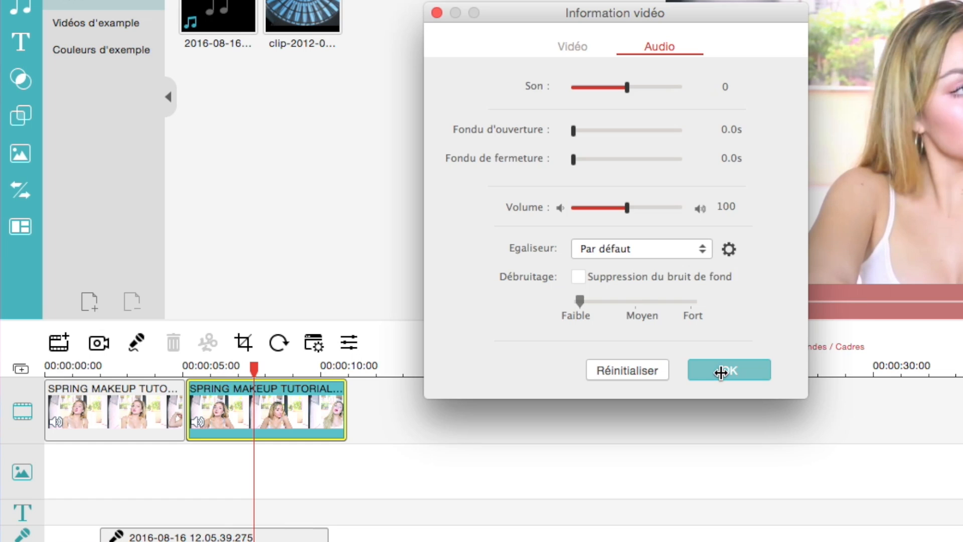
left_click(633, 482)
right_click(278, 411)
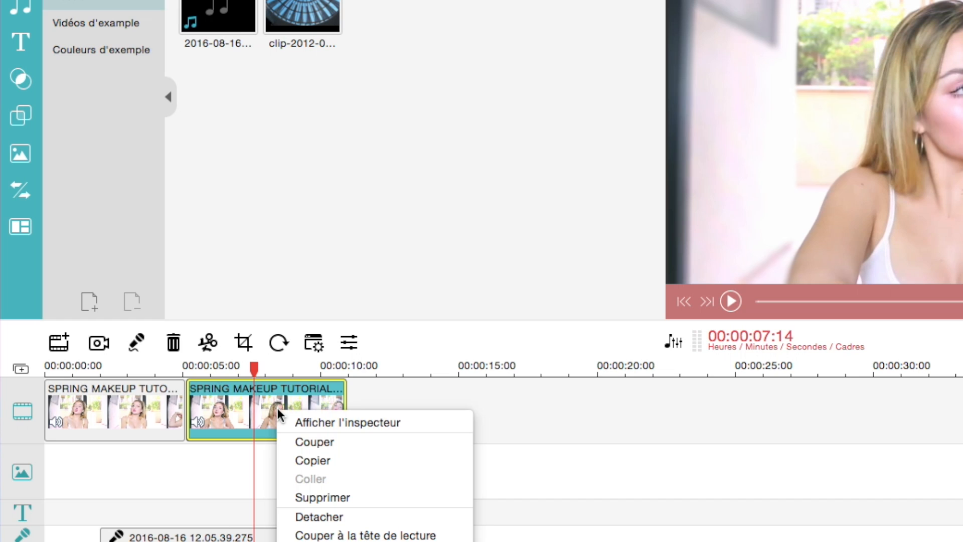
left_click(322, 424)
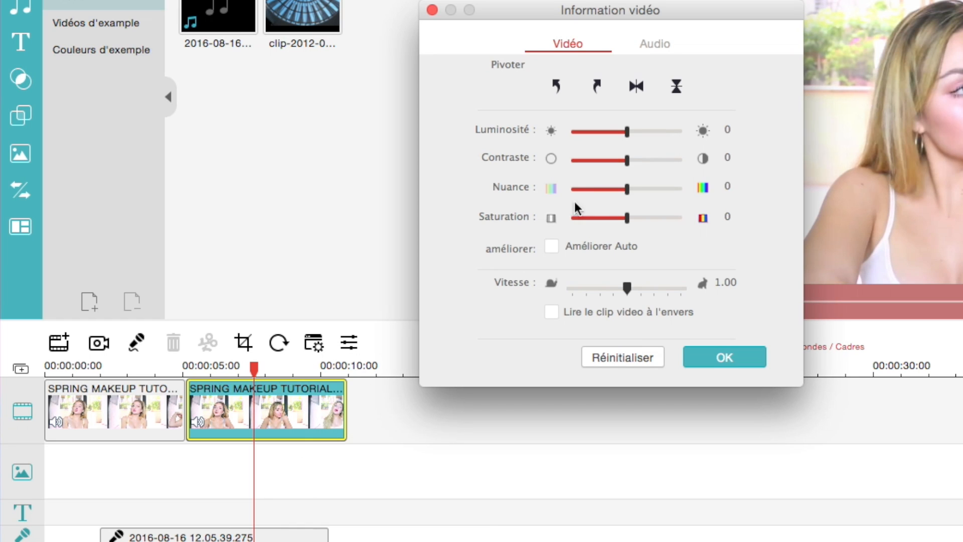
left_click(432, 10)
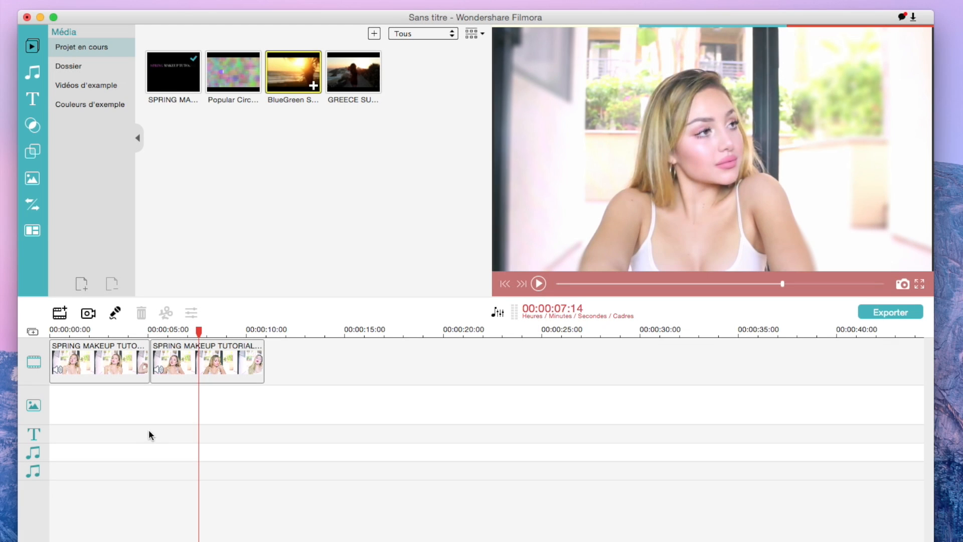
- Try the BlueGreen Screen Transition Pack1 clip on the overlay track from about 4 seconds, and remove it
left_click_drag(301, 70, 131, 426)
left_click_drag(223, 71, 140, 448)
key("Delete")
left_click(133, 409)
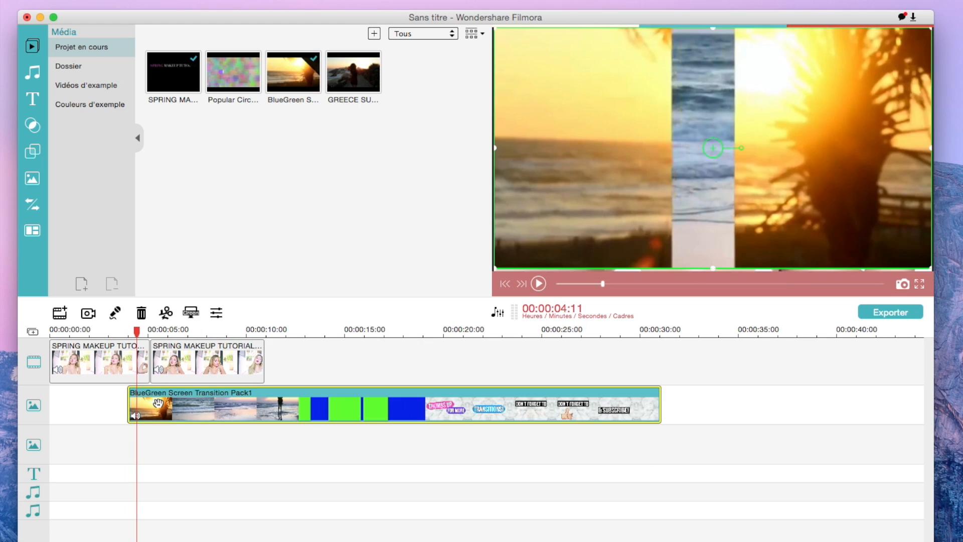
key("Delete")
left_click_drag(141, 335, 139, 334)
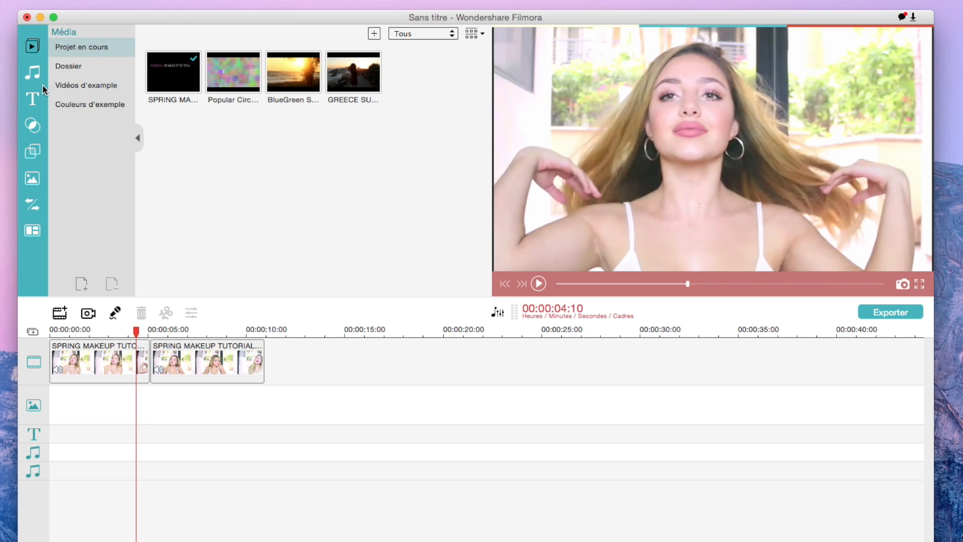
- Try two Holiday Title 4 titles one after the other on the text track, and remove them
left_click(33, 98)
left_click_drag(230, 104, 126, 434)
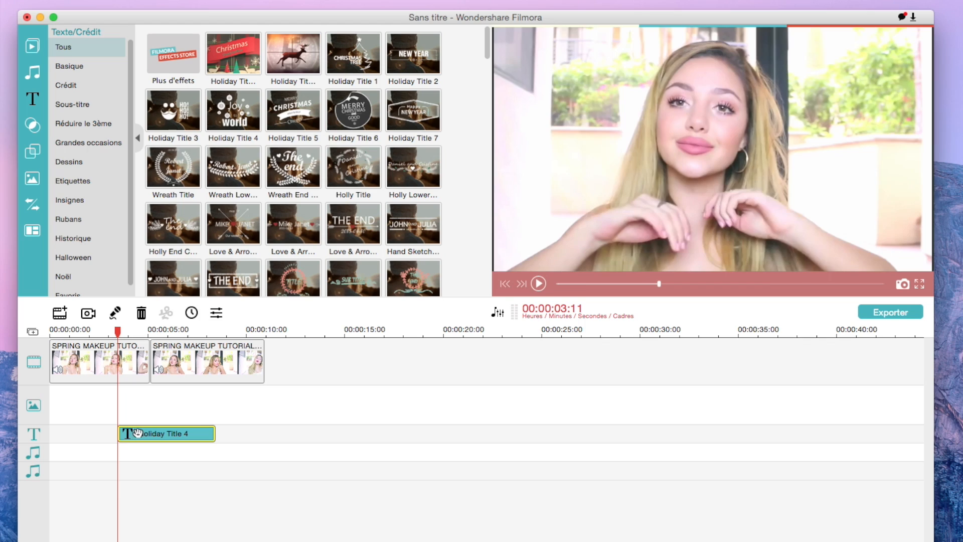
left_click_drag(230, 113, 158, 432)
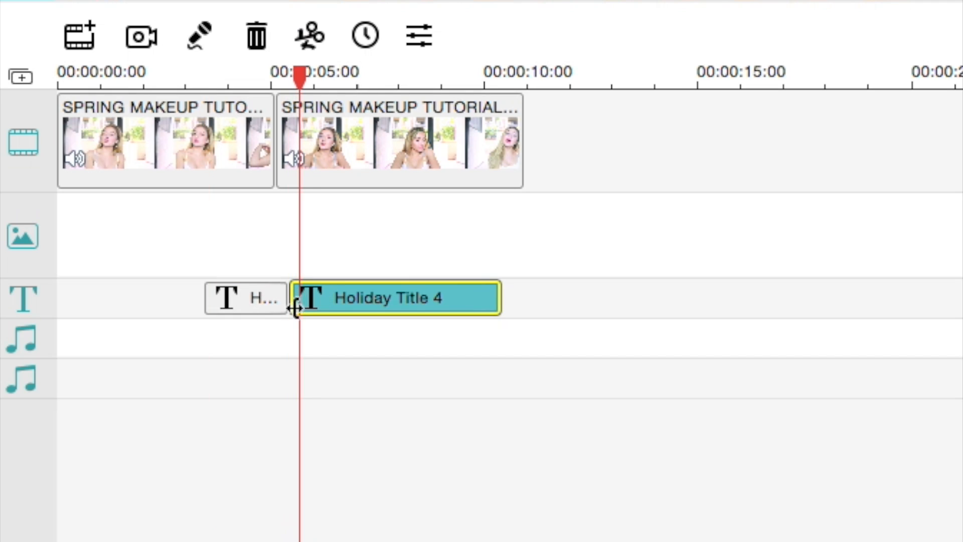
left_click(237, 303)
key("Delete")
left_click(311, 295)
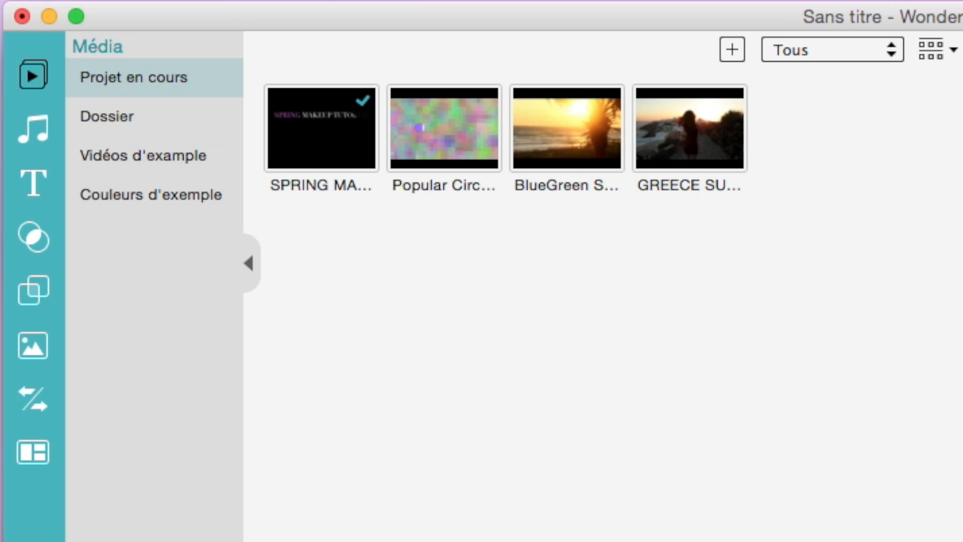
- Capture a snapshot of the current preview frame and select it in the Dossier media folder
left_click(107, 116)
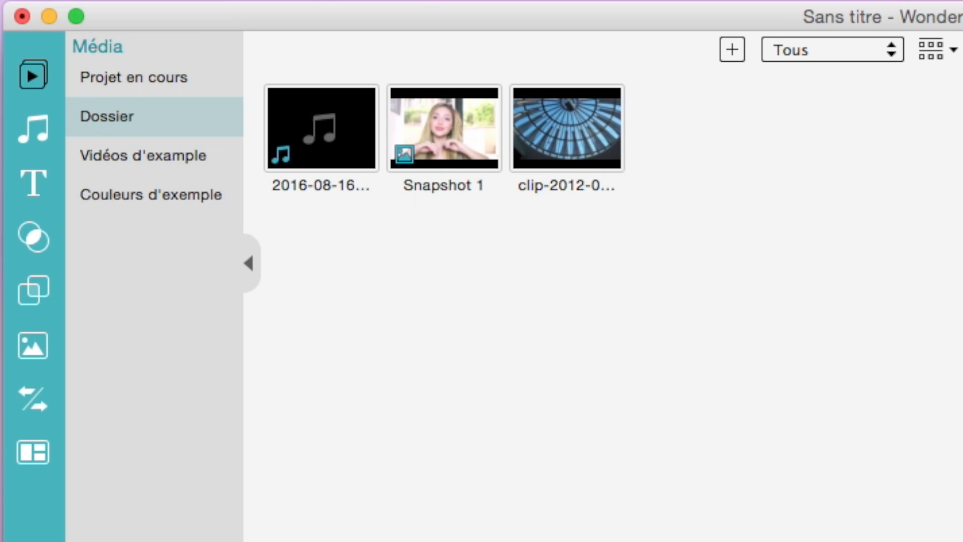
left_click(430, 114)
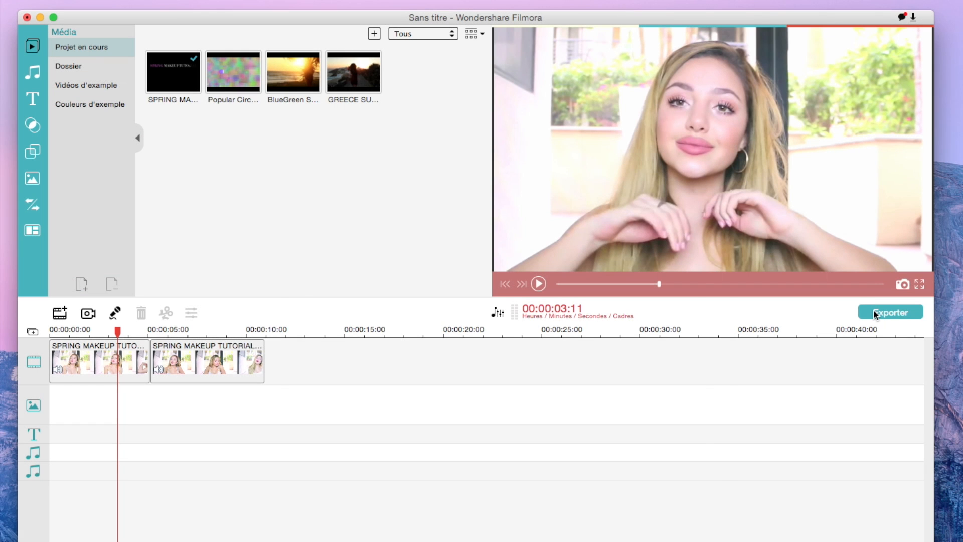
- Start exporting the film, choose YouTube as the destination and set the upload quality to Meilleur
left_click(875, 313)
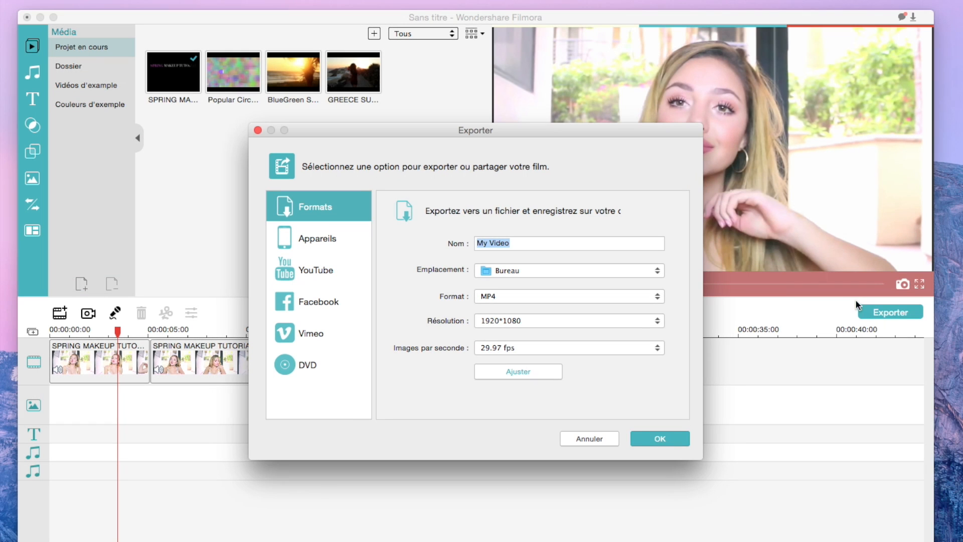
left_click_drag(461, 129, 511, 110)
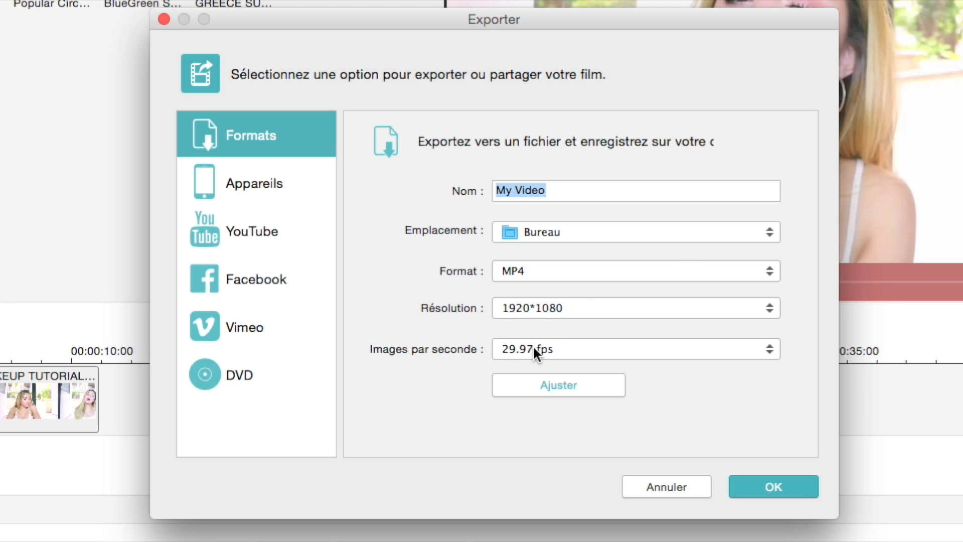
left_click(237, 249)
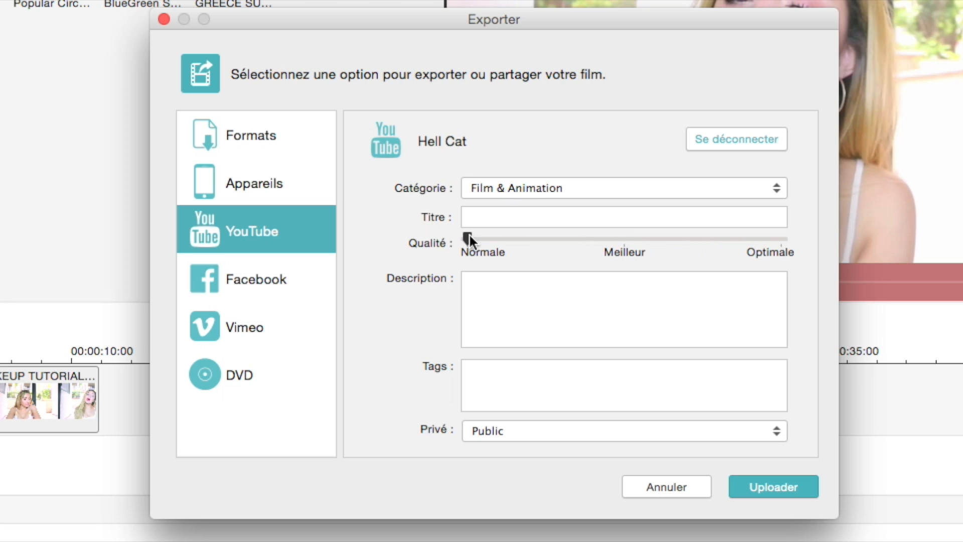
left_click_drag(468, 236, 633, 240)
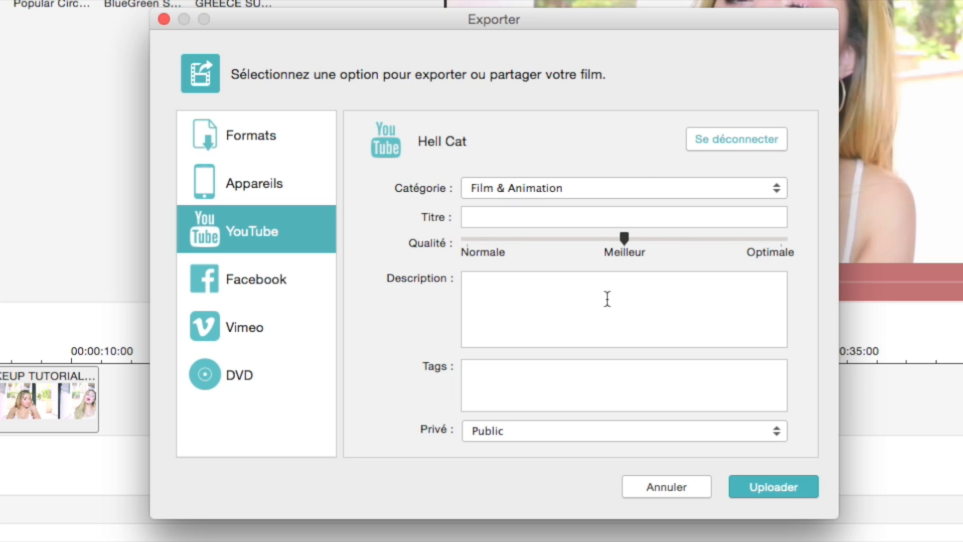